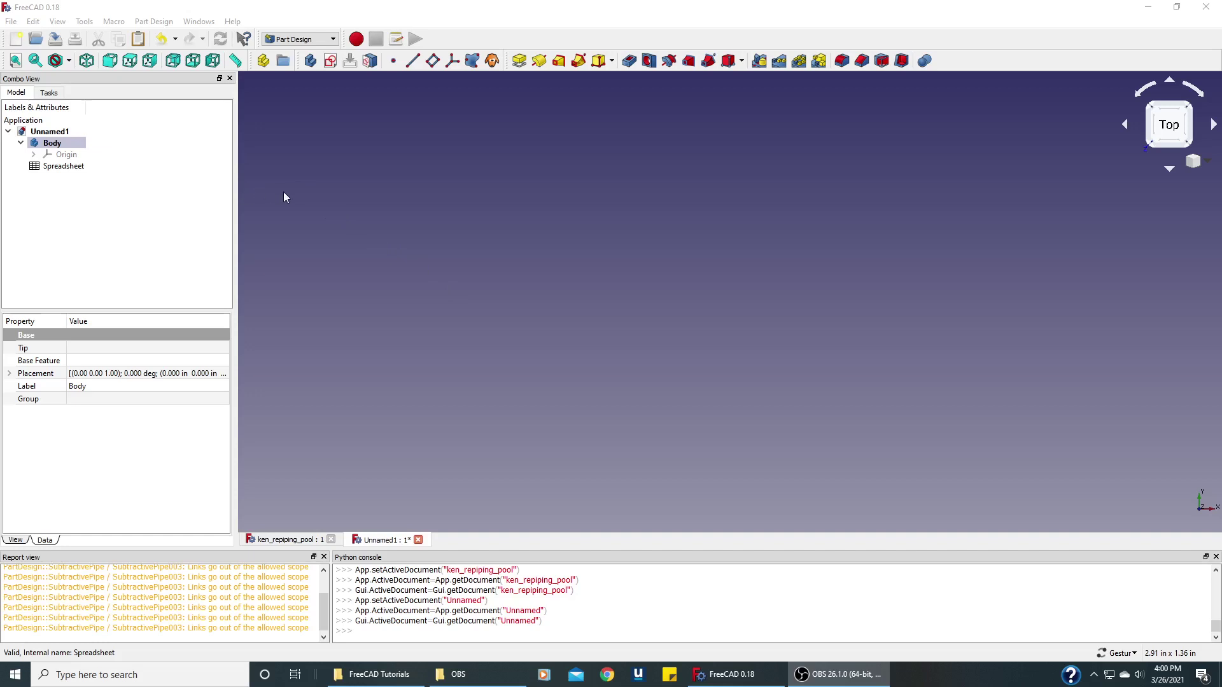
Step: Create a new sketch in the body on the XY plane
left_click(332, 65)
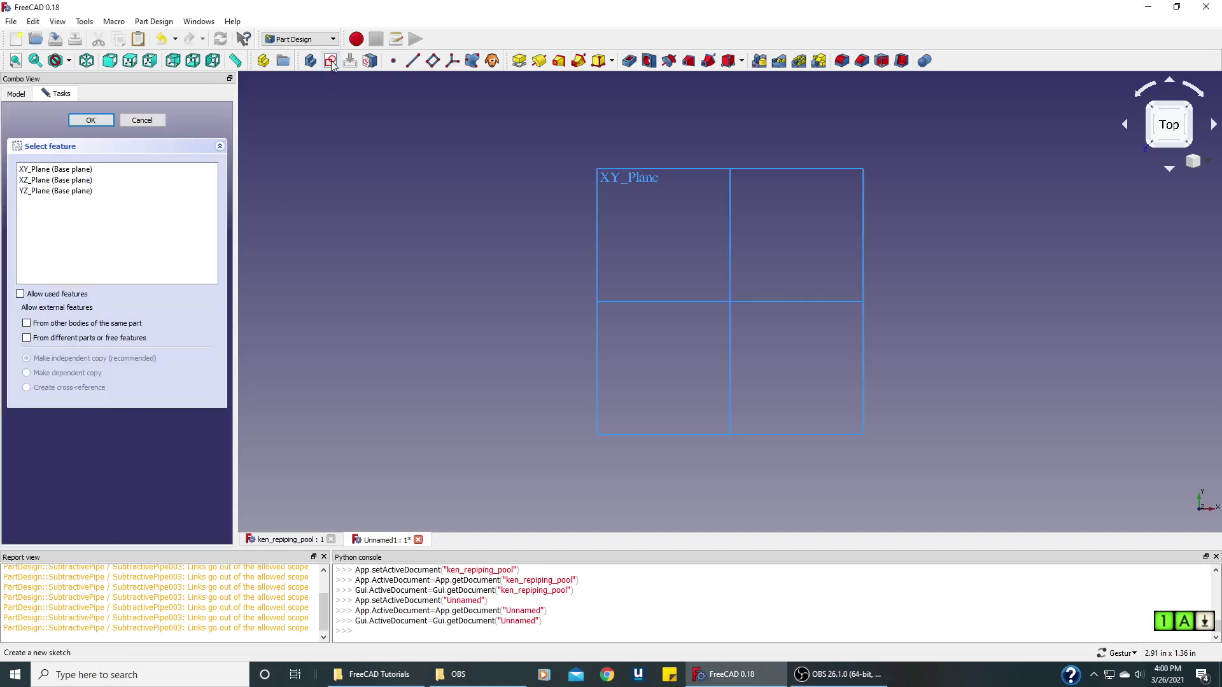
left_click(80, 170)
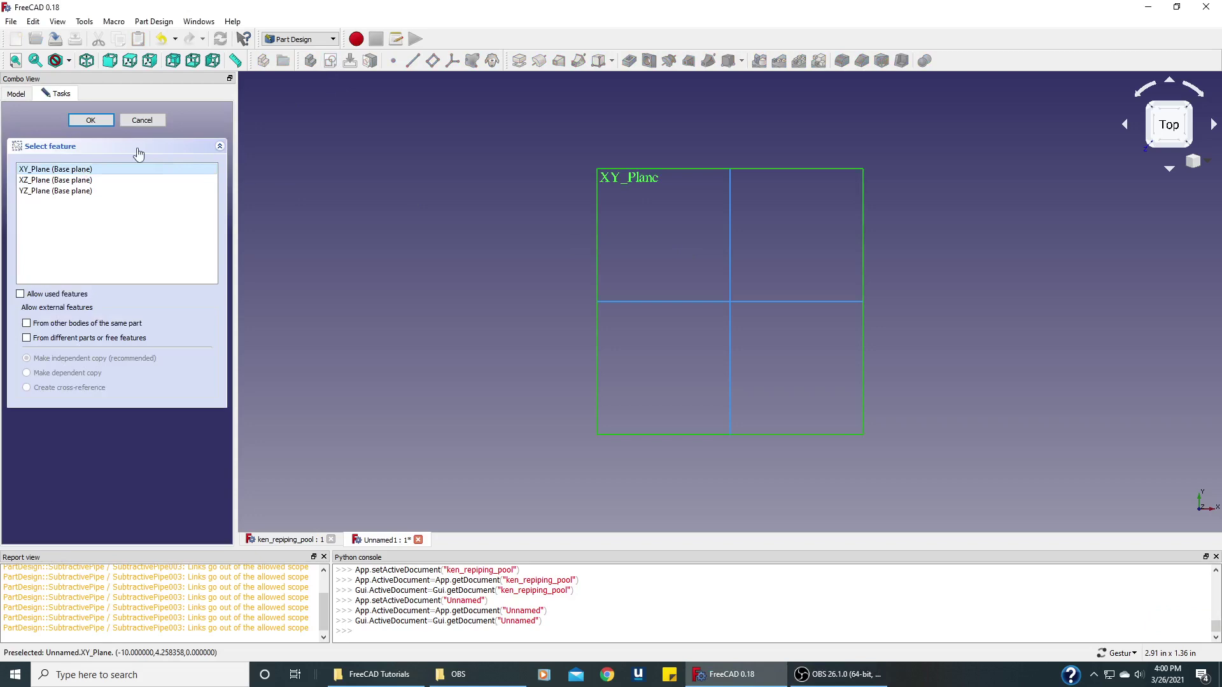
left_click(104, 120)
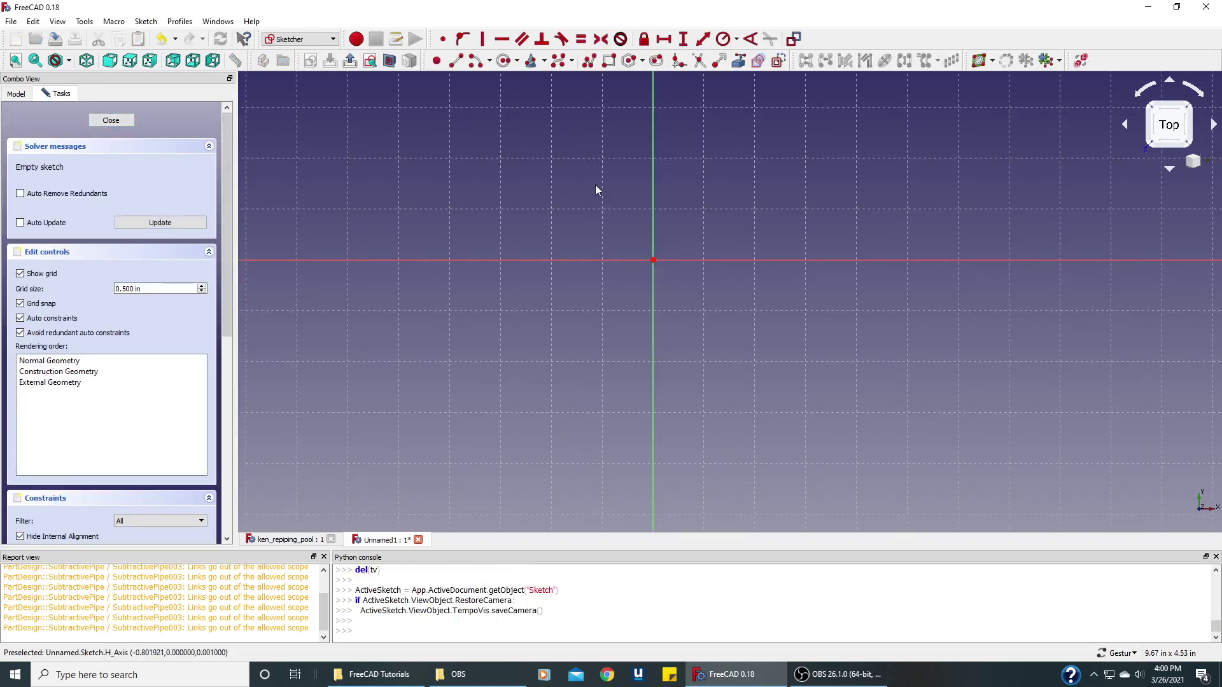
Step: Draw a vertical line about 38.1 mm long up from the origin, and a separate horizontal line from about (12.7, 50.8) to (50.8, 50.8) mm
right_click_drag(599, 191, 586, 310)
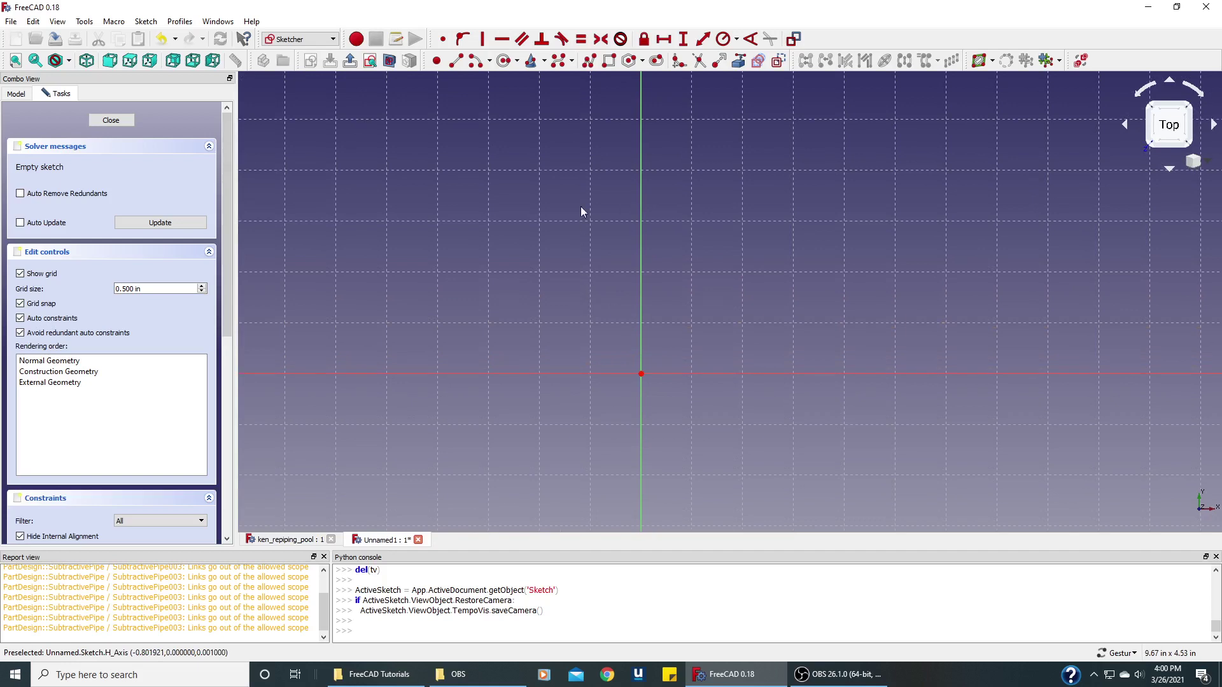
left_click(456, 60)
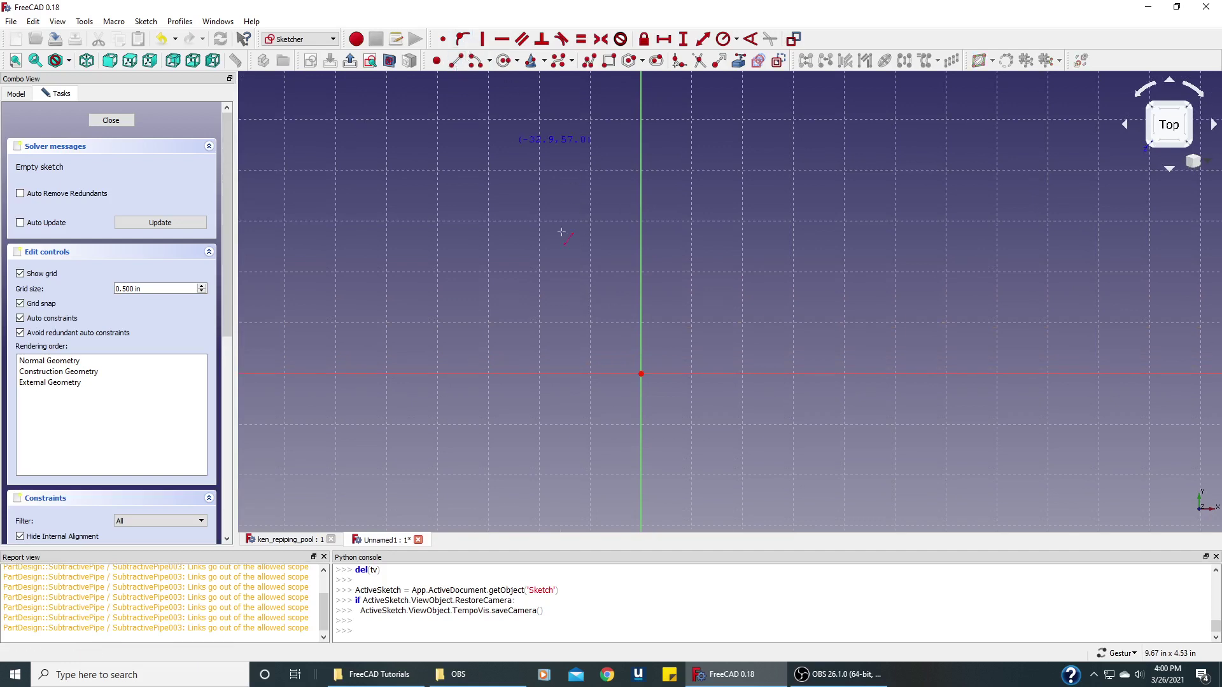
left_click(641, 374)
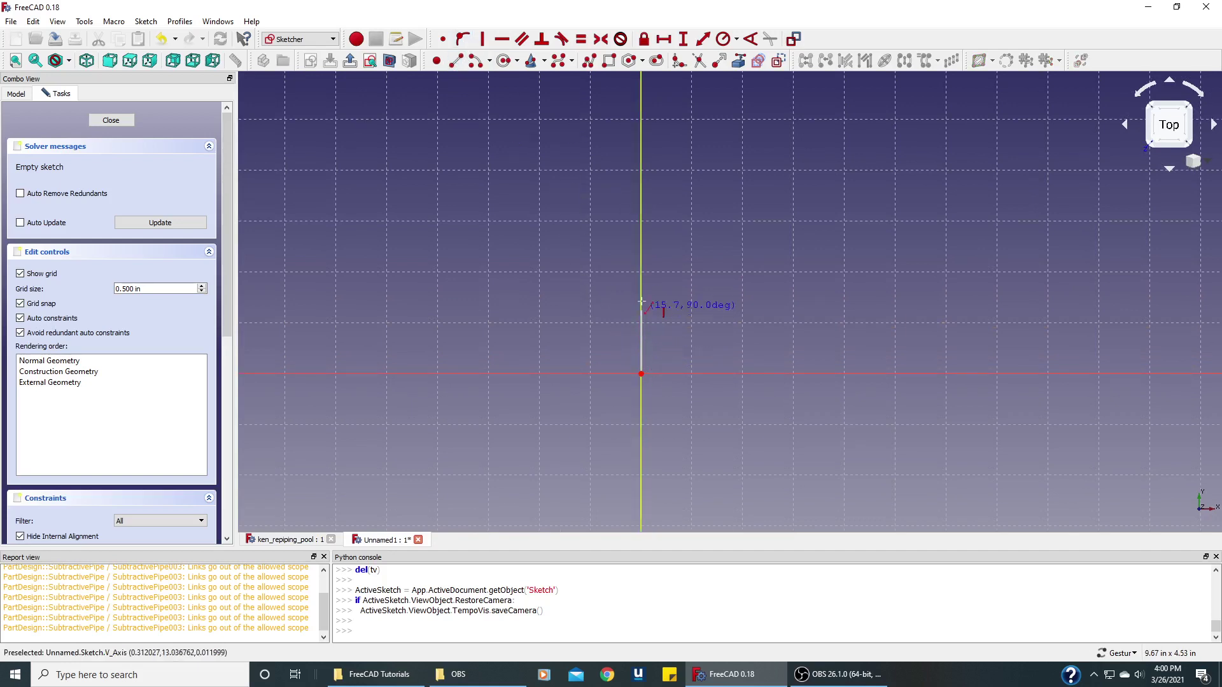
left_click(640, 222)
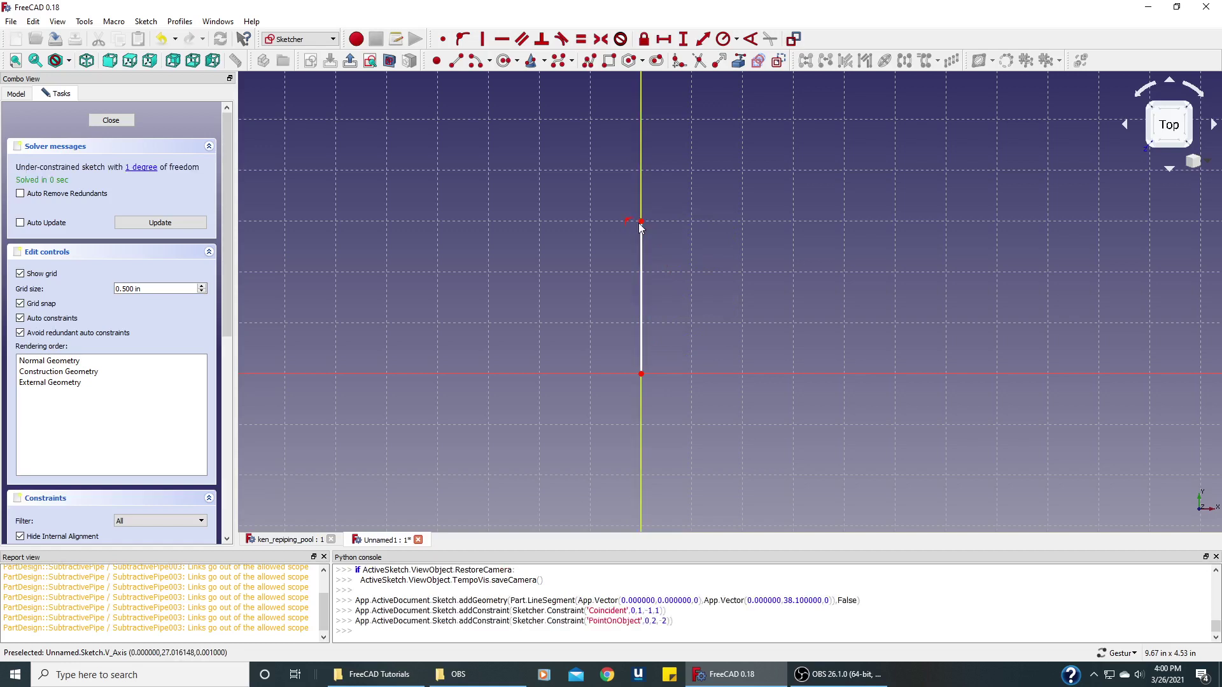
left_click(693, 170)
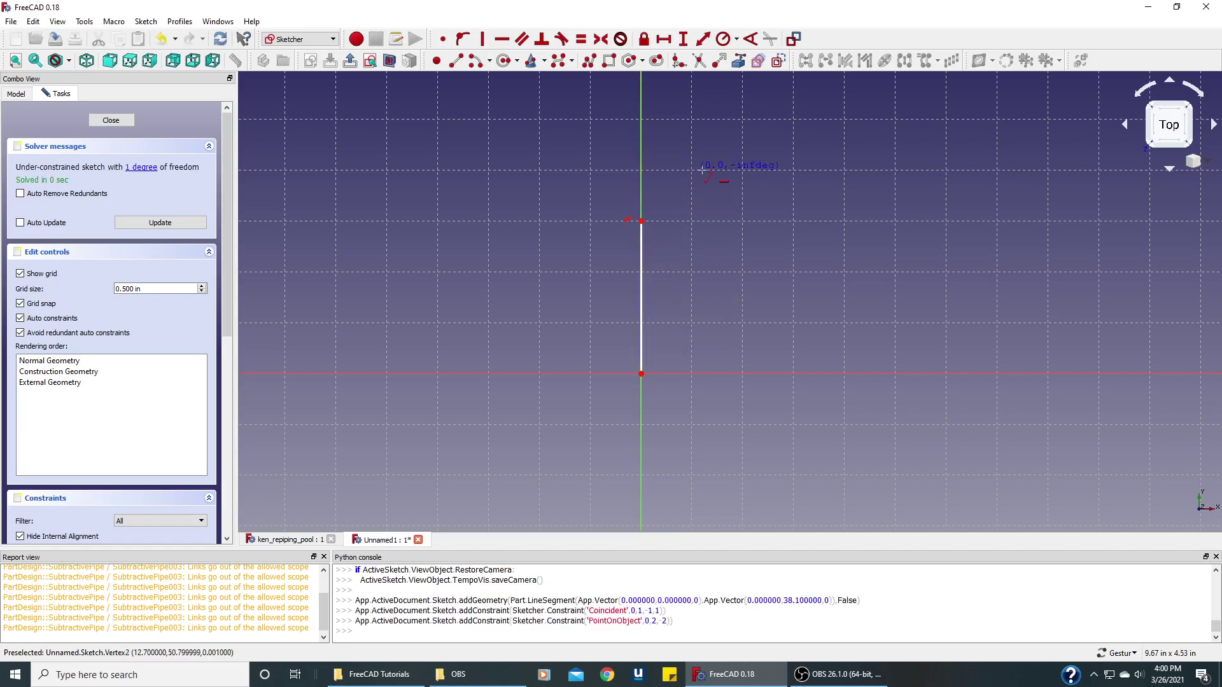
left_click(844, 171)
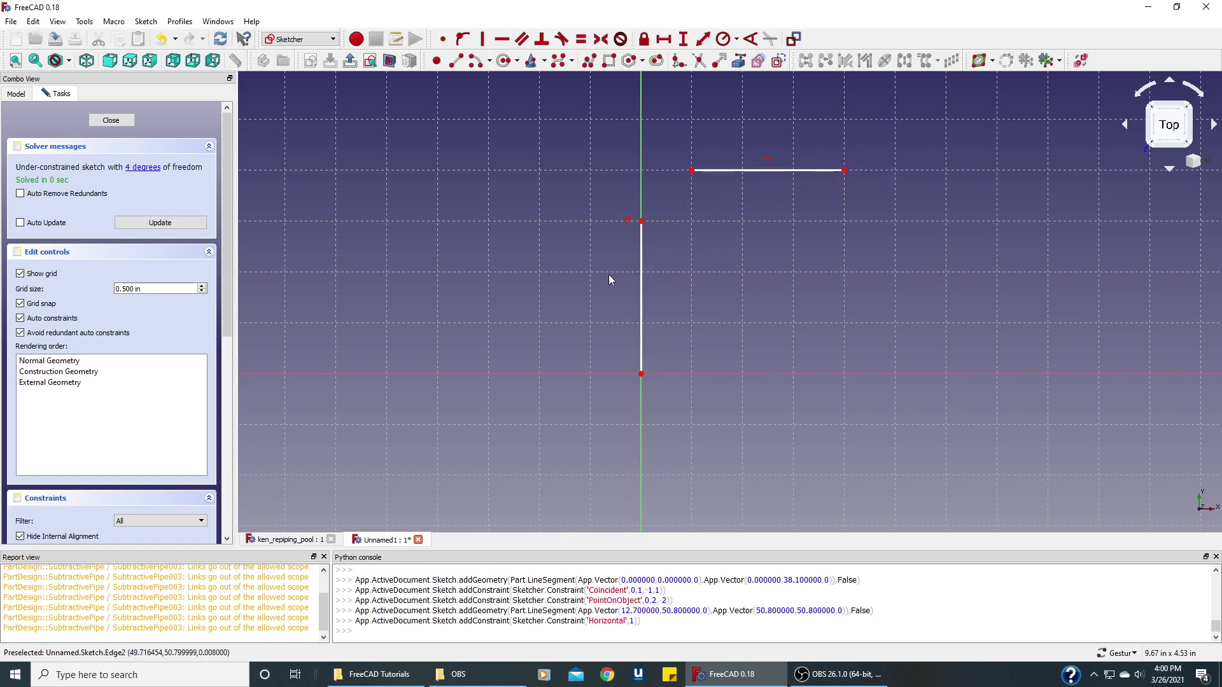
Step: Apply a vertical constraint to the line from the origin and delete its point-on-axis constraint along with the horizontal line
left_click(640, 276)
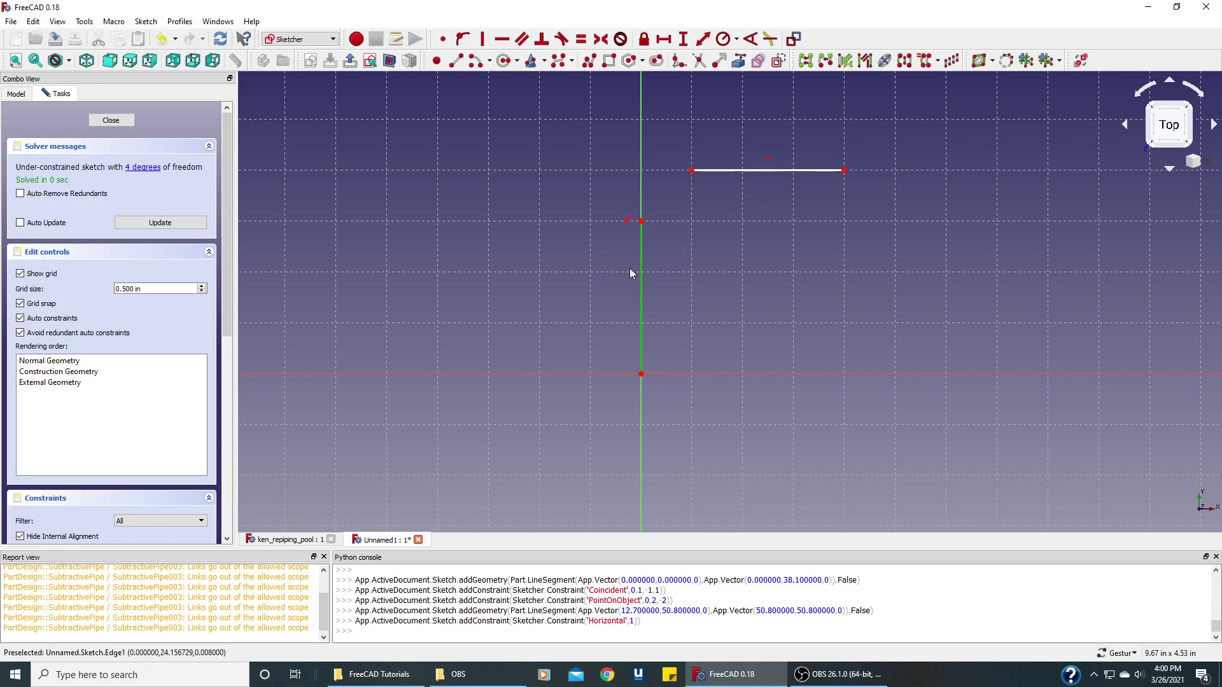
left_click(483, 39)
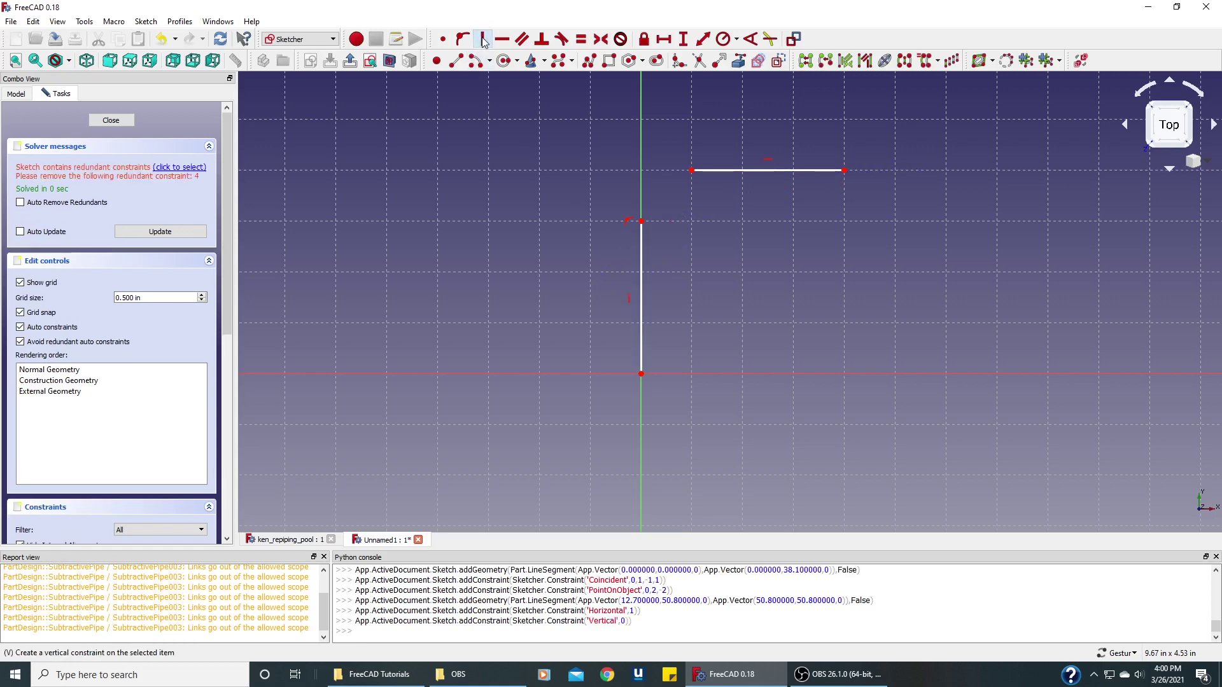
left_click(776, 171)
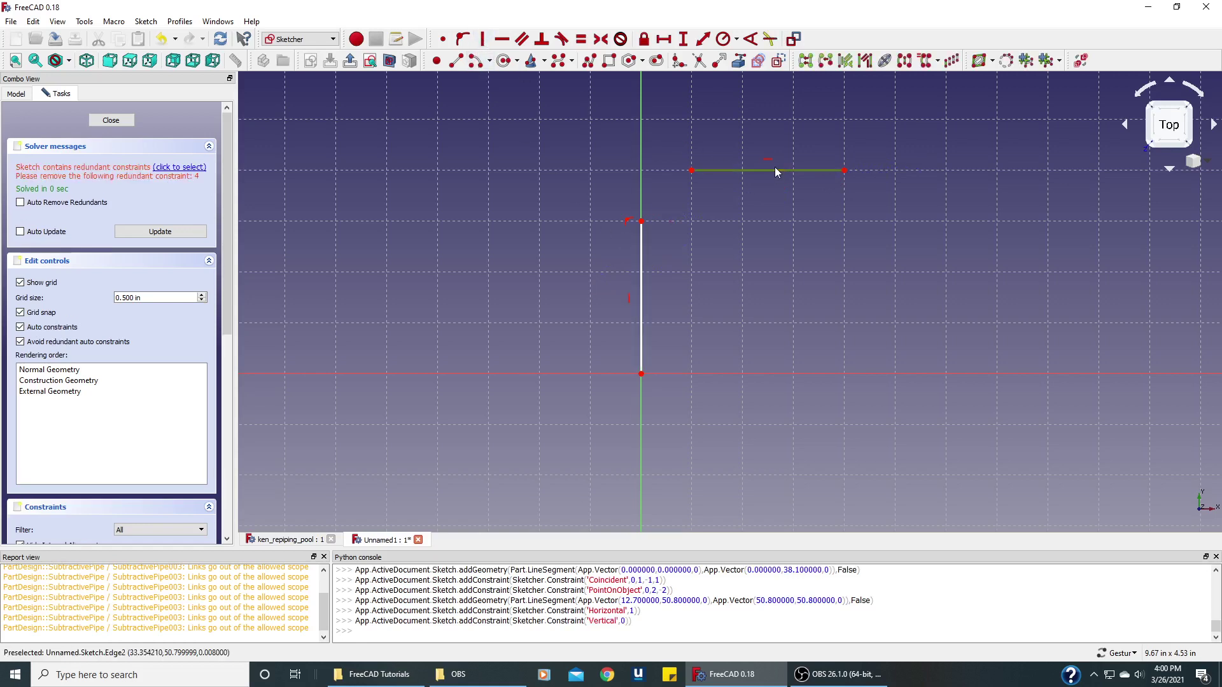
left_click(627, 222)
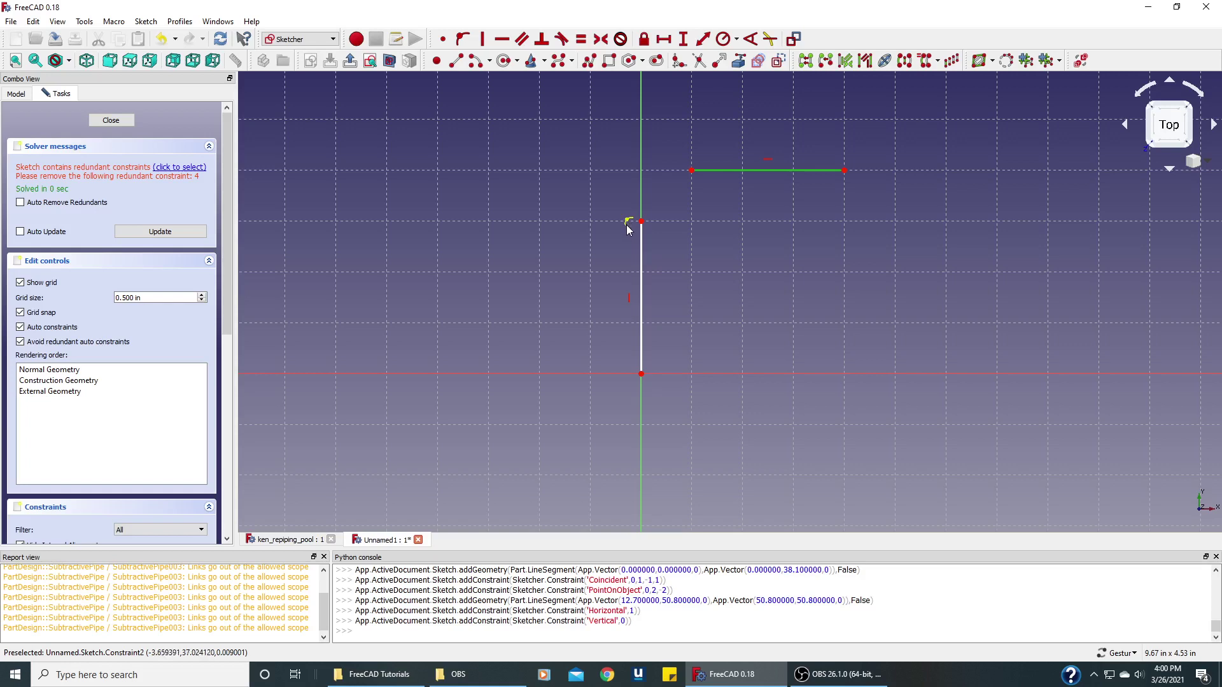
key("Delete")
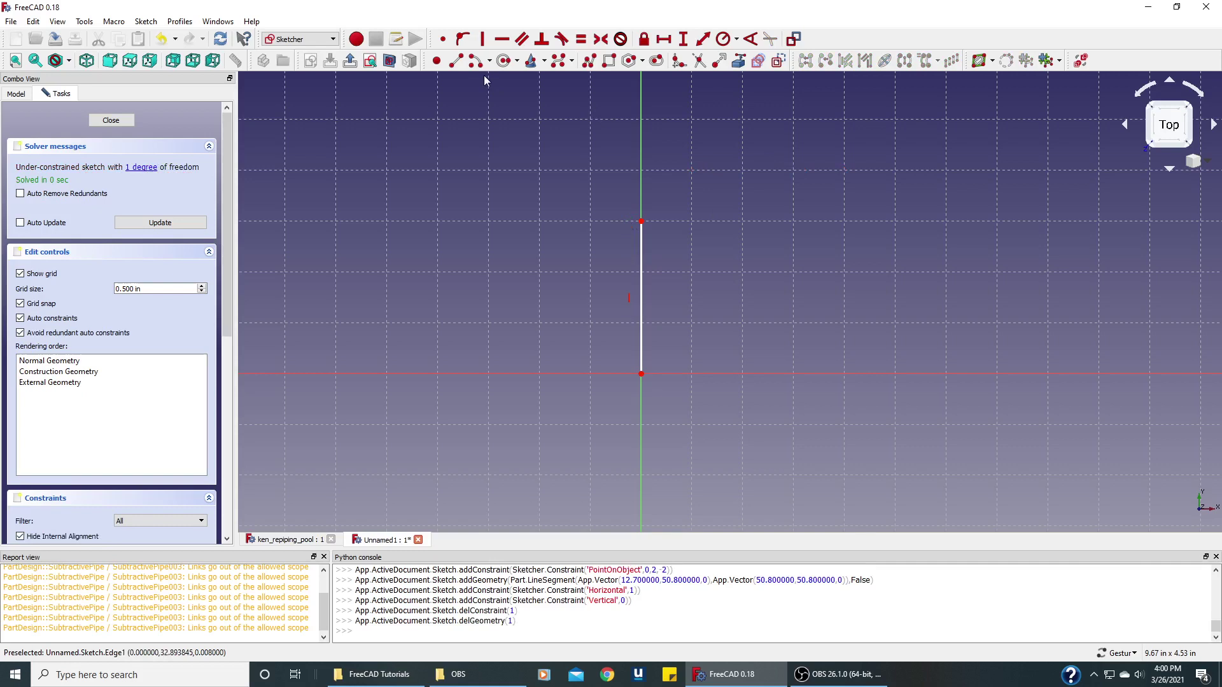
Step: Redraw the horizontal line above the vertical one, from about (12.7, 50.8) to (50.8, 50.8) mm
left_click(456, 62)
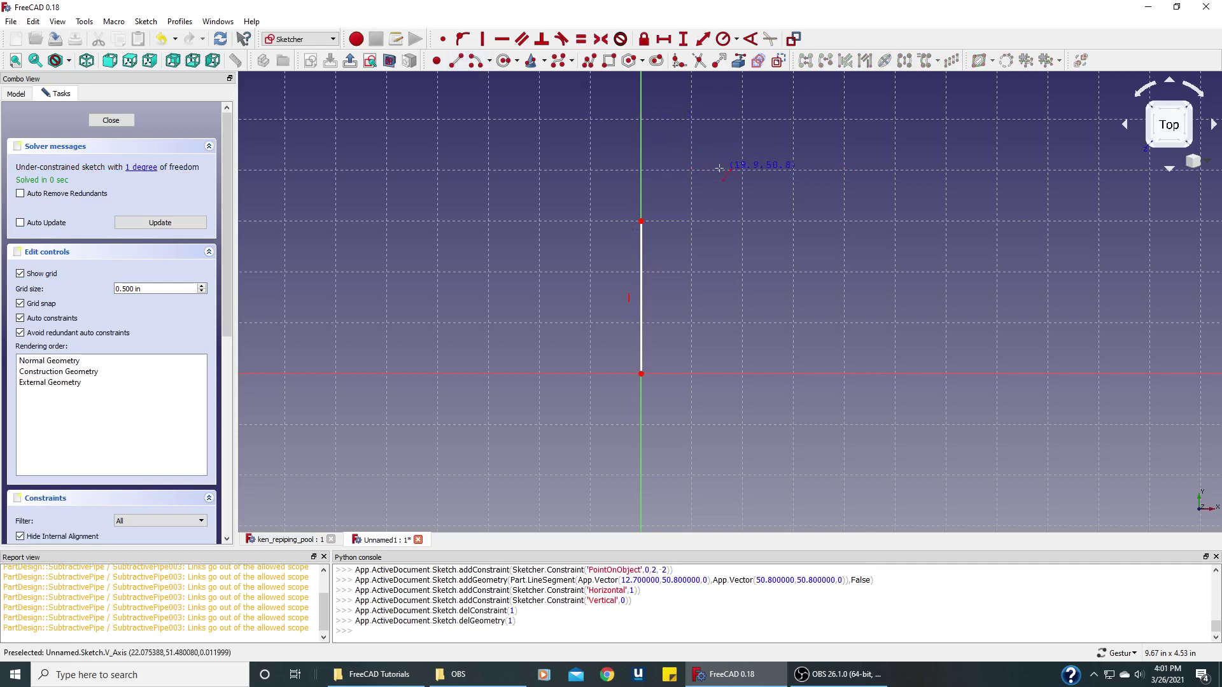
left_click(692, 170)
left_click(843, 170)
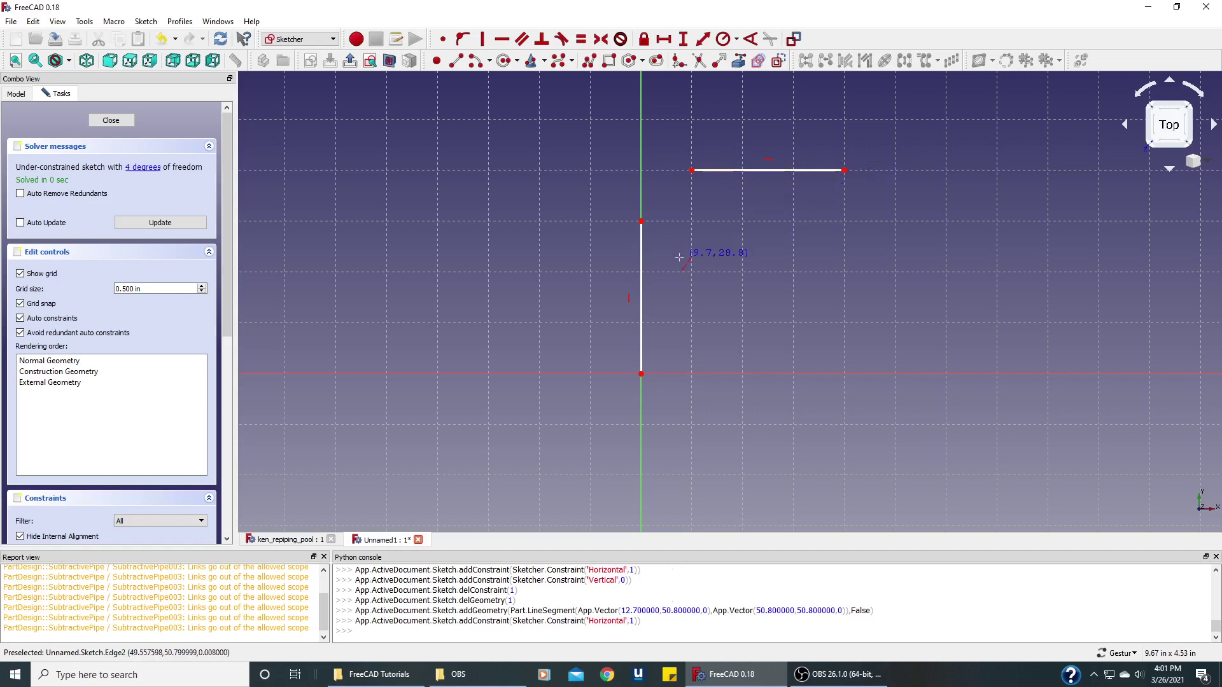
right_click(702, 270)
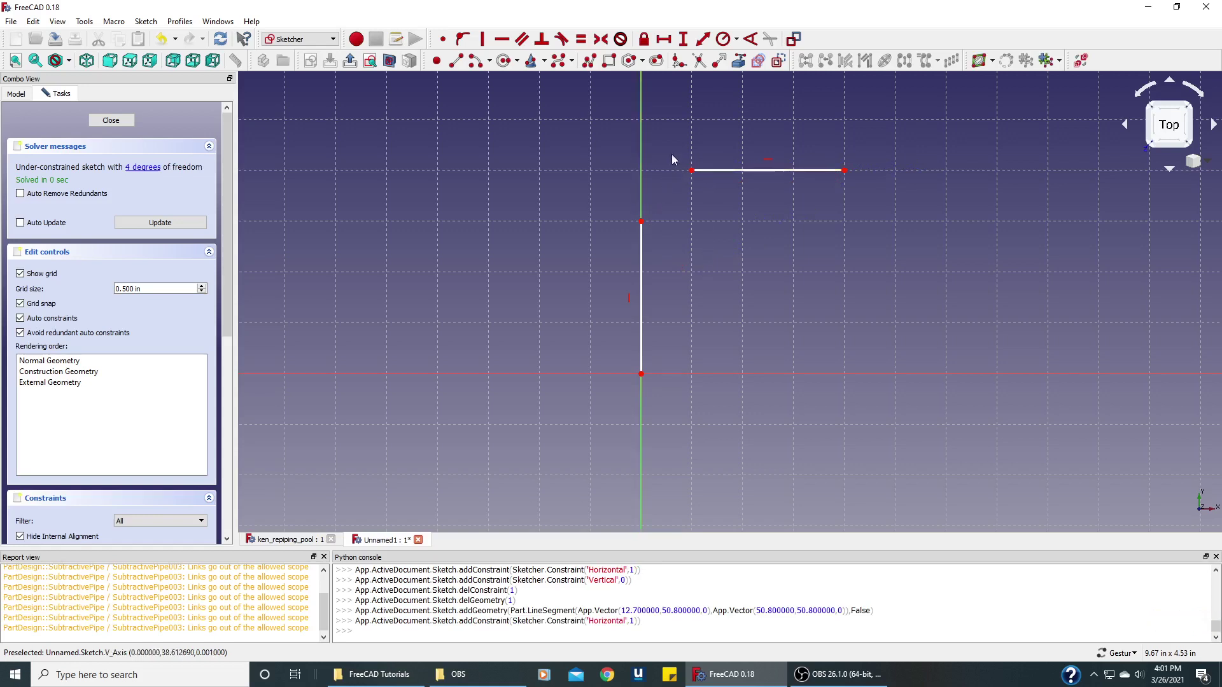
Step: Join the horizontal and vertical lines with a sketch fillet of about 18.7 mm radius
left_click(679, 62)
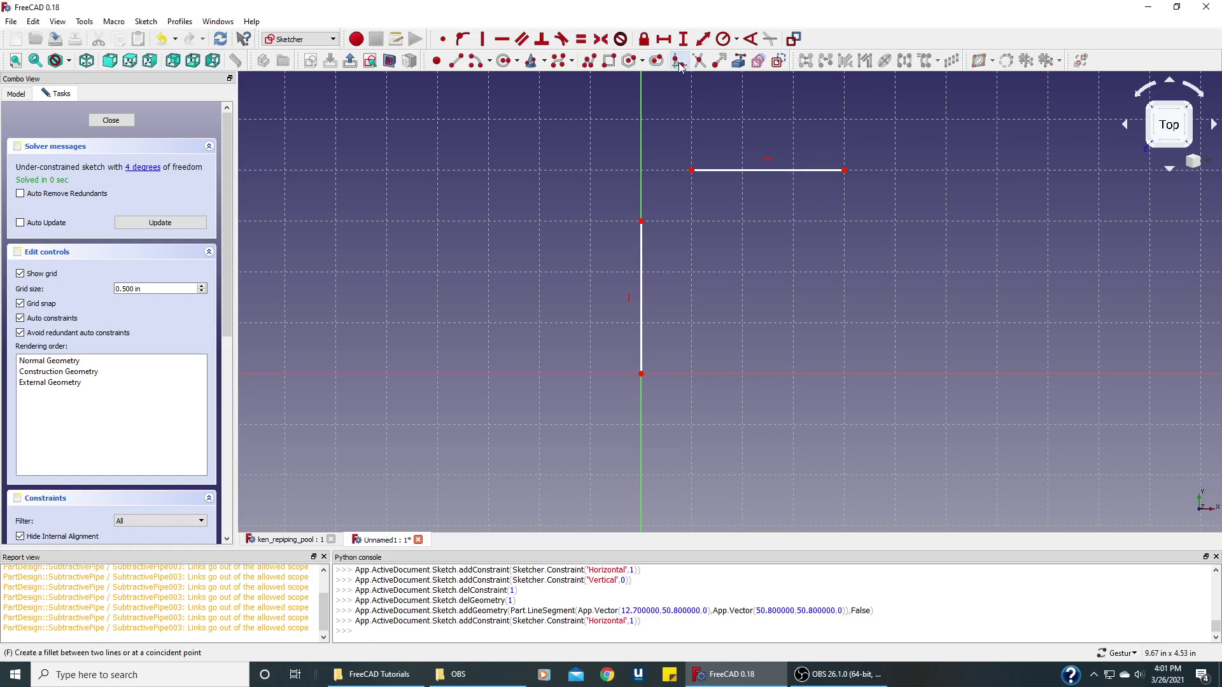
left_click(713, 171)
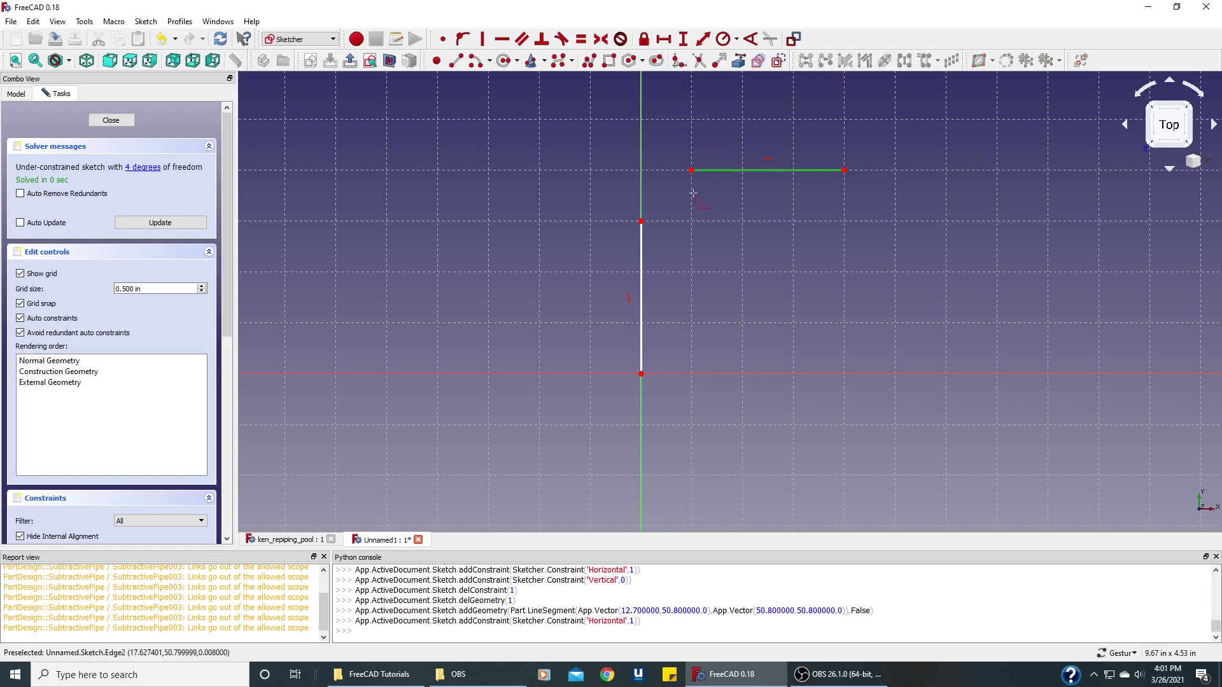
left_click(642, 254)
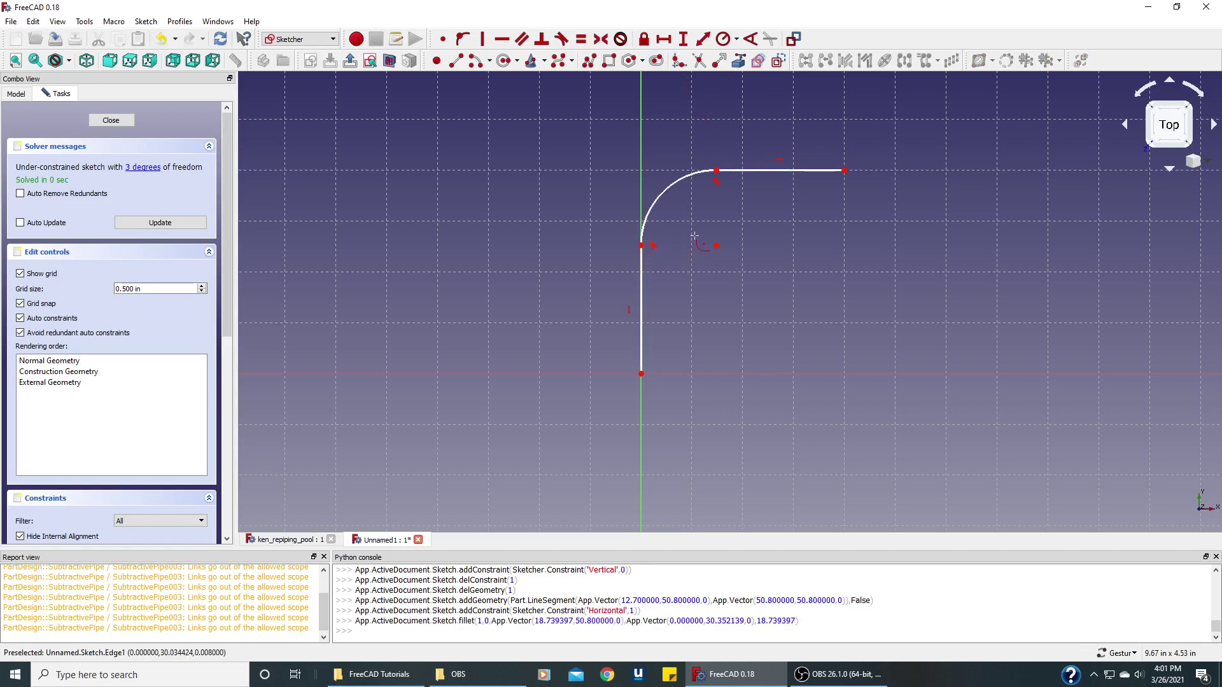
key("Escape")
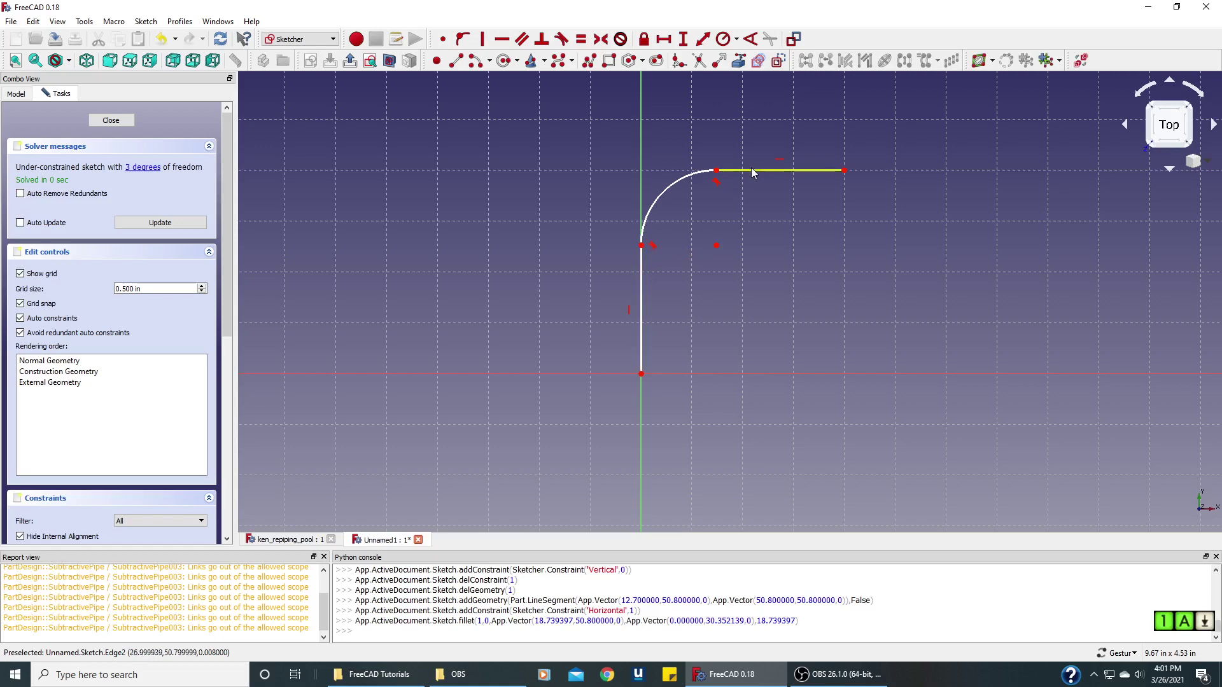
Step: Constrain the horizontal distance between the origin and the free end of the horizontal line to 2.56 in
left_click(844, 170)
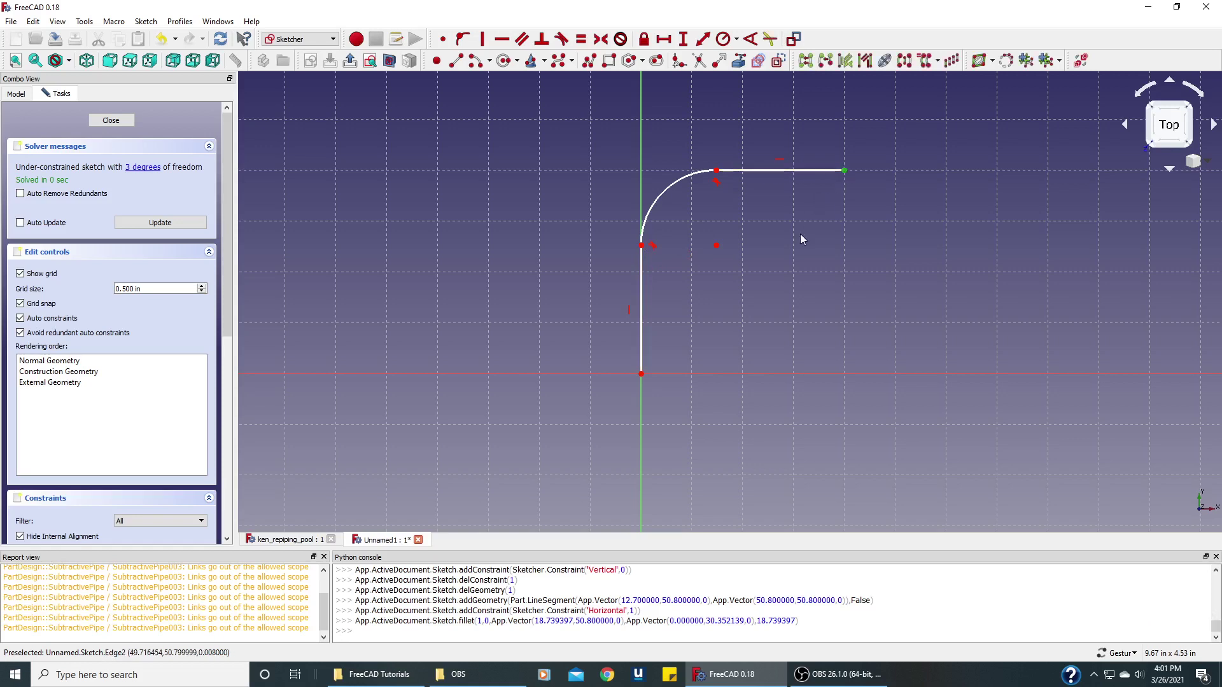
left_click(642, 375)
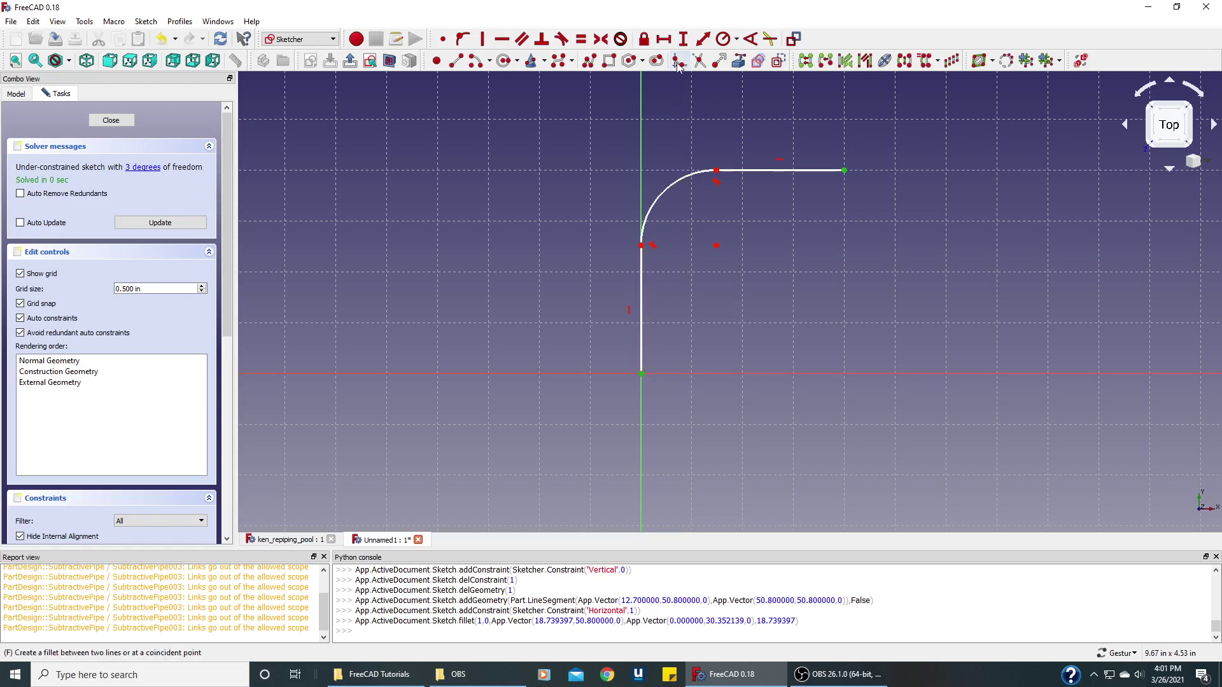
left_click(663, 39)
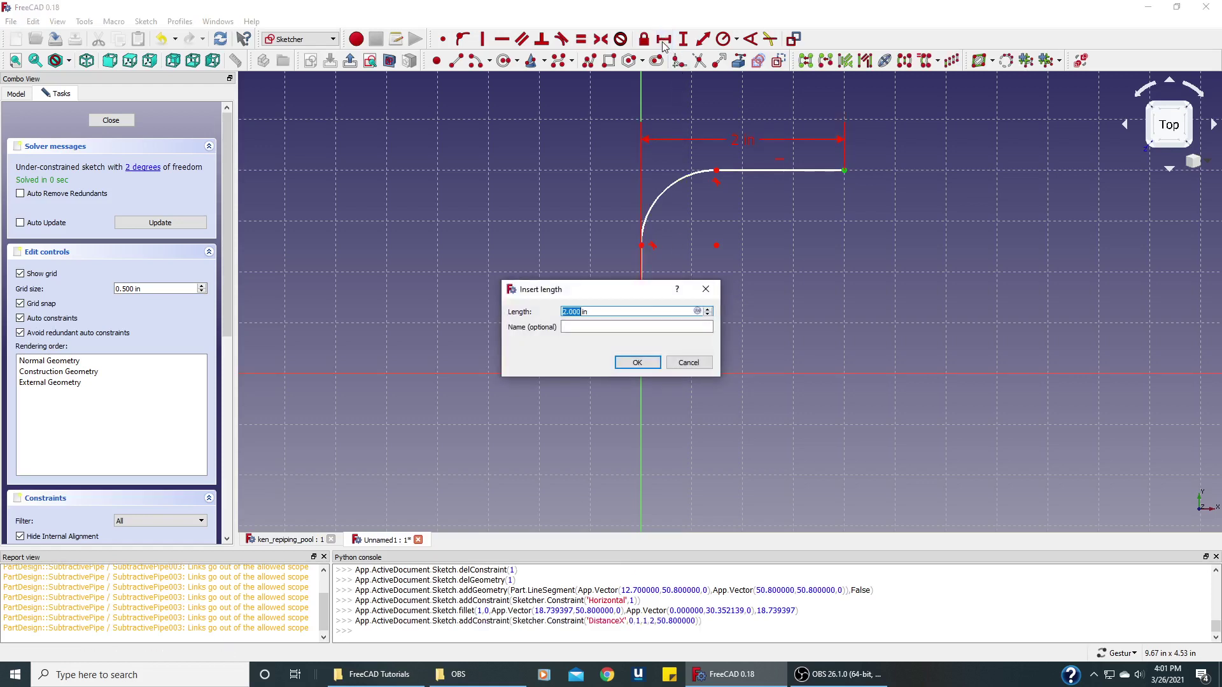
type("2.56")
left_click(637, 362)
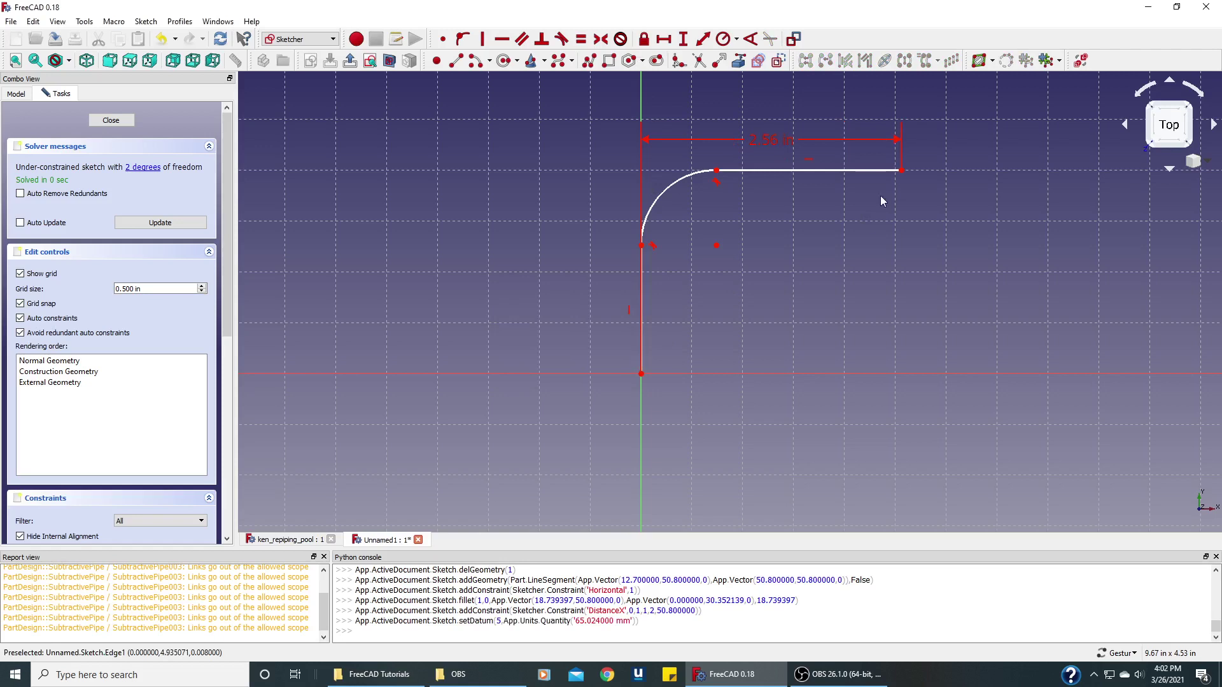
Step: Constrain the vertical distance between the origin and the horizontal line's free end to 2.56 in and close the sketch
left_click(901, 171)
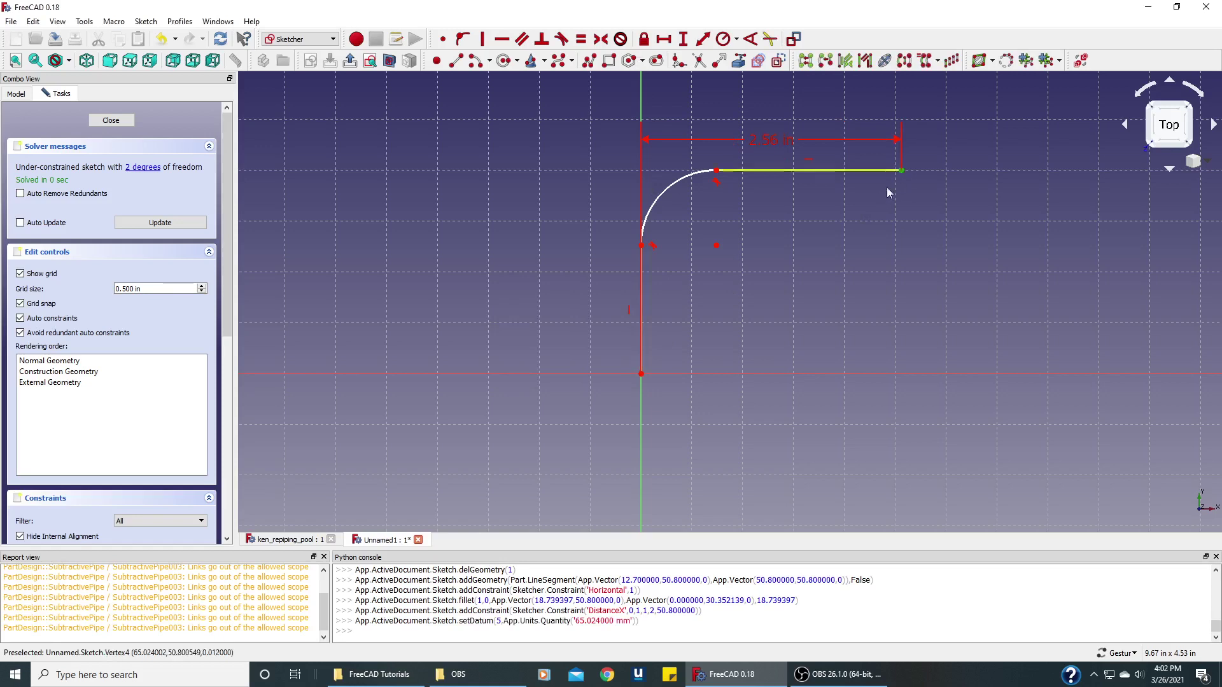
left_click(640, 375)
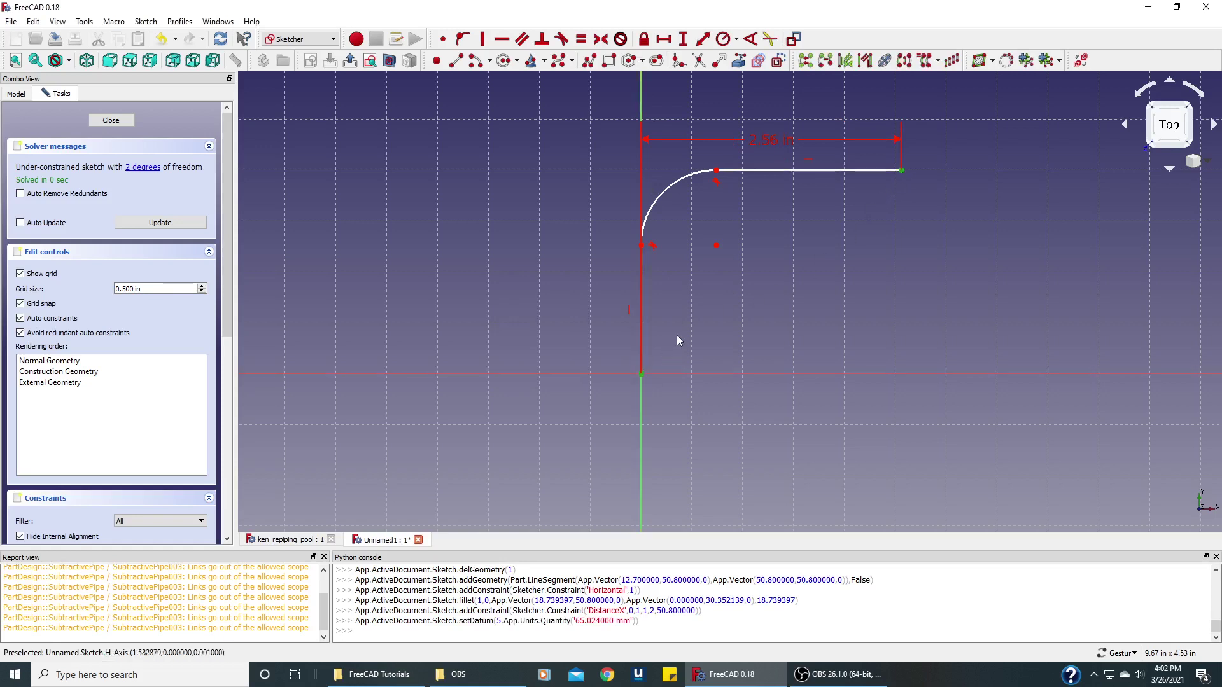
left_click(683, 39)
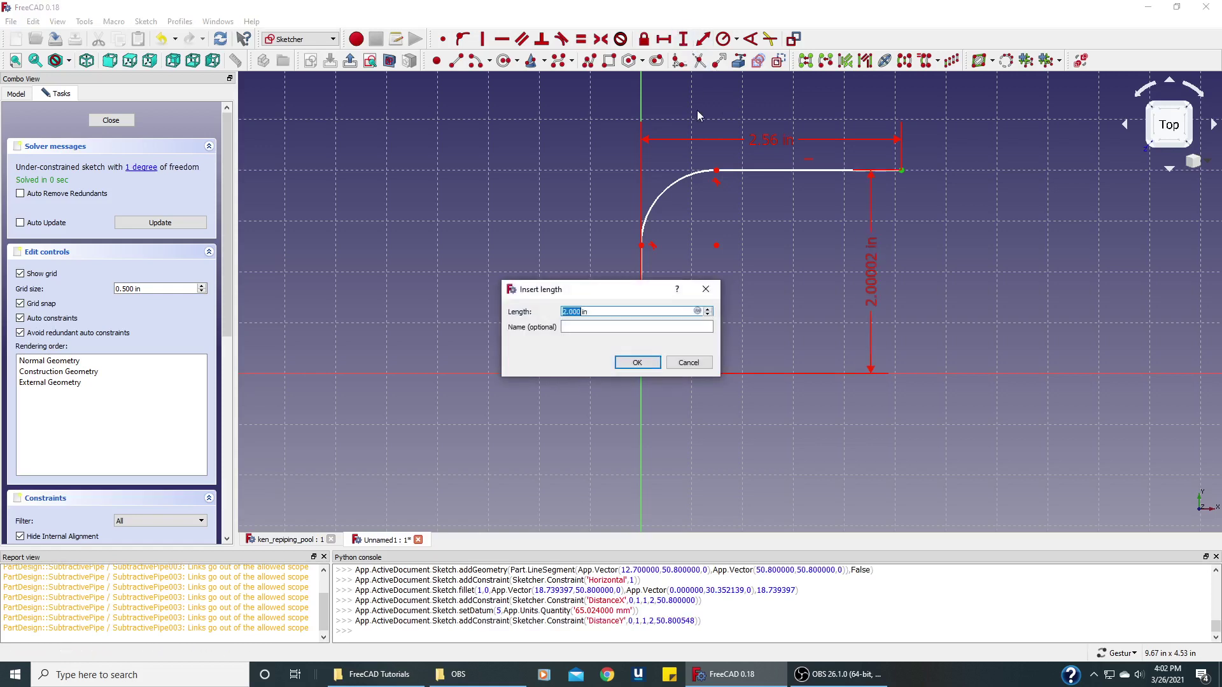
type("2.56")
left_click(639, 364)
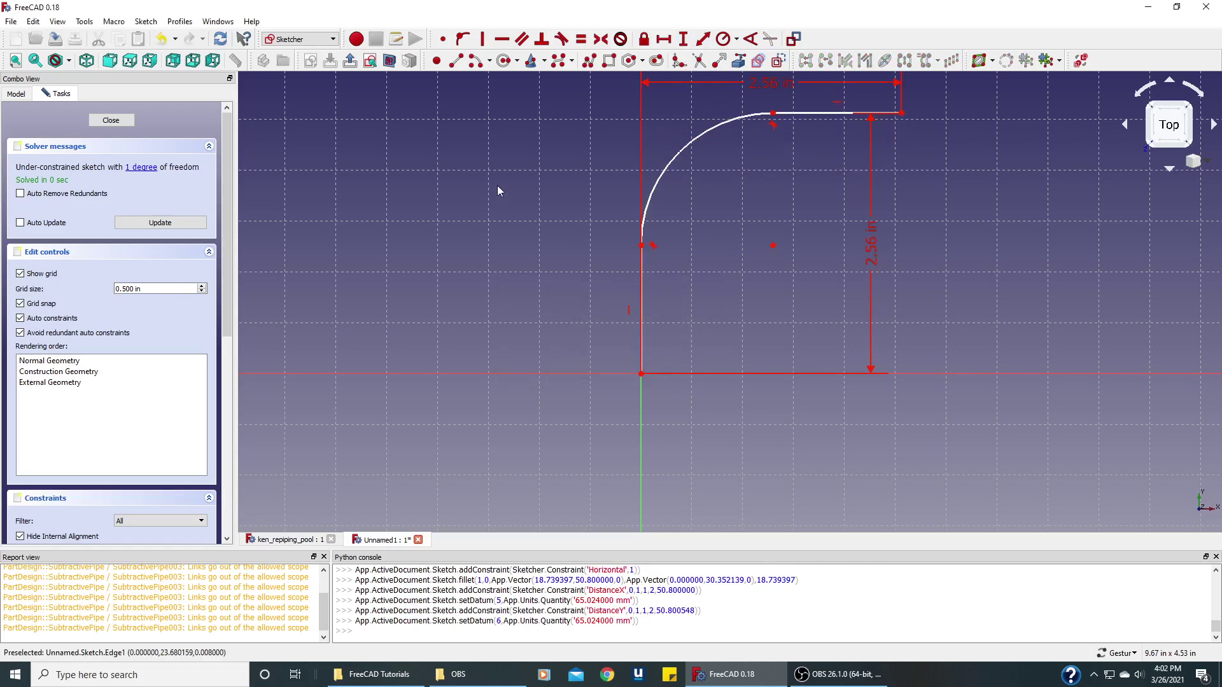
right_click_drag(497, 185, 465, 270)
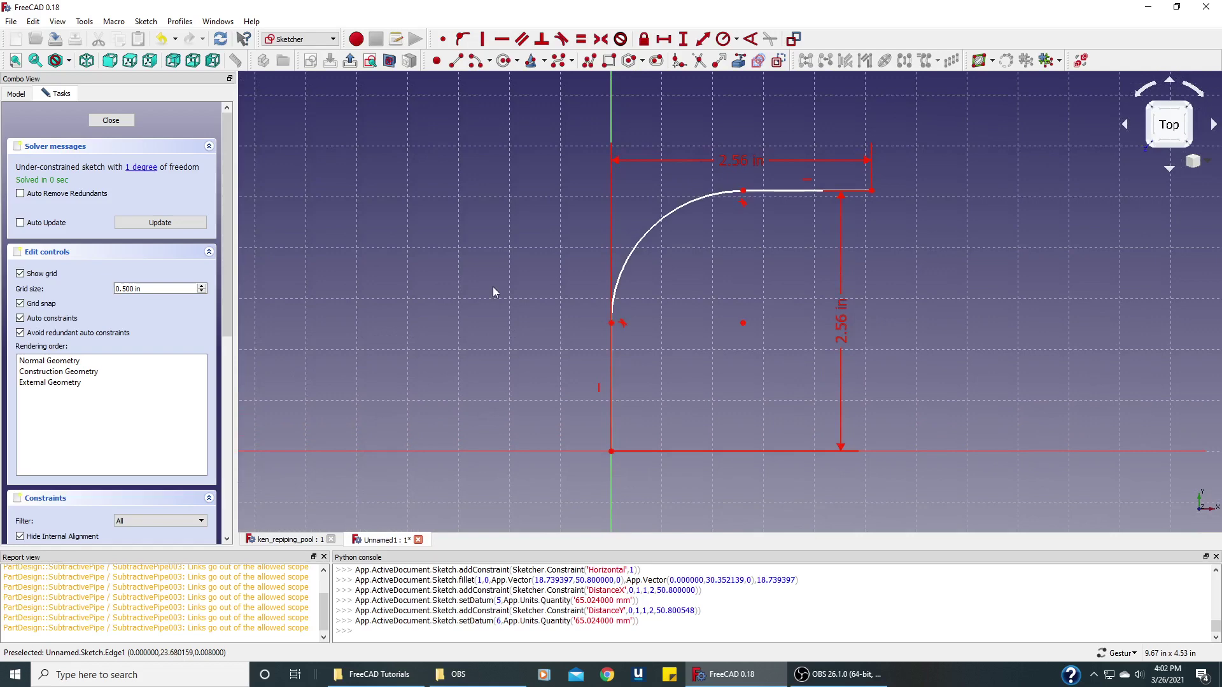
left_click(128, 124)
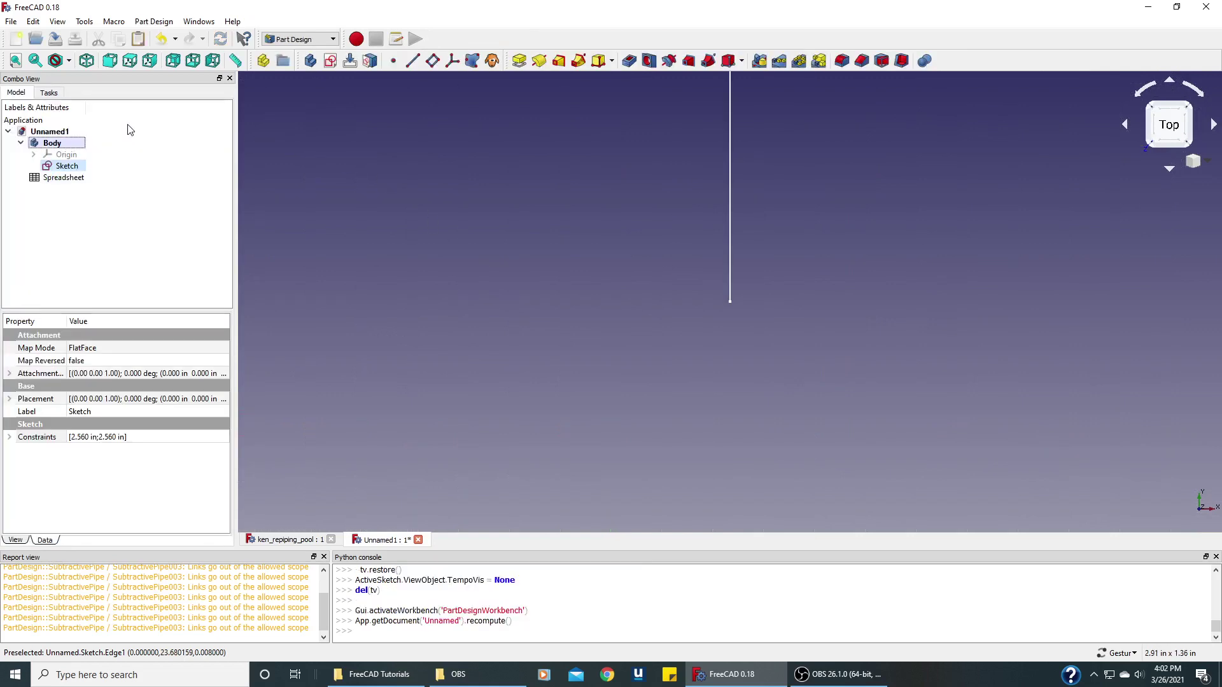
Step: Create a second sketch in the body on the XZ plane
left_click(58, 144)
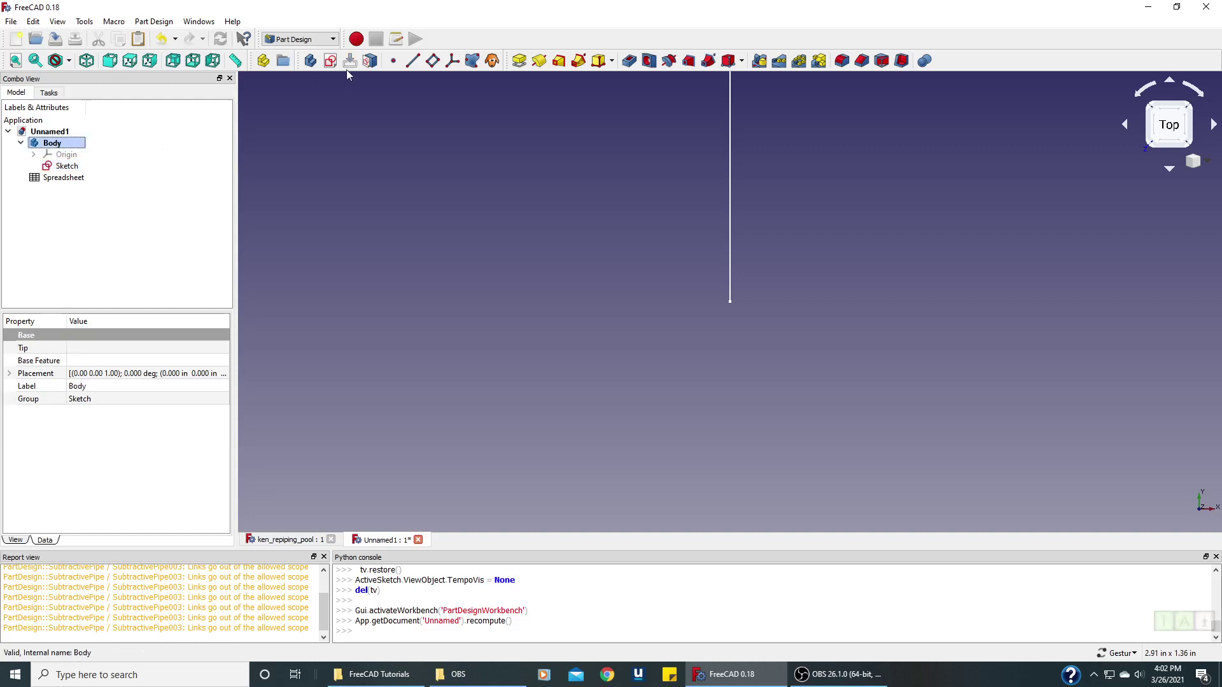
left_click(331, 61)
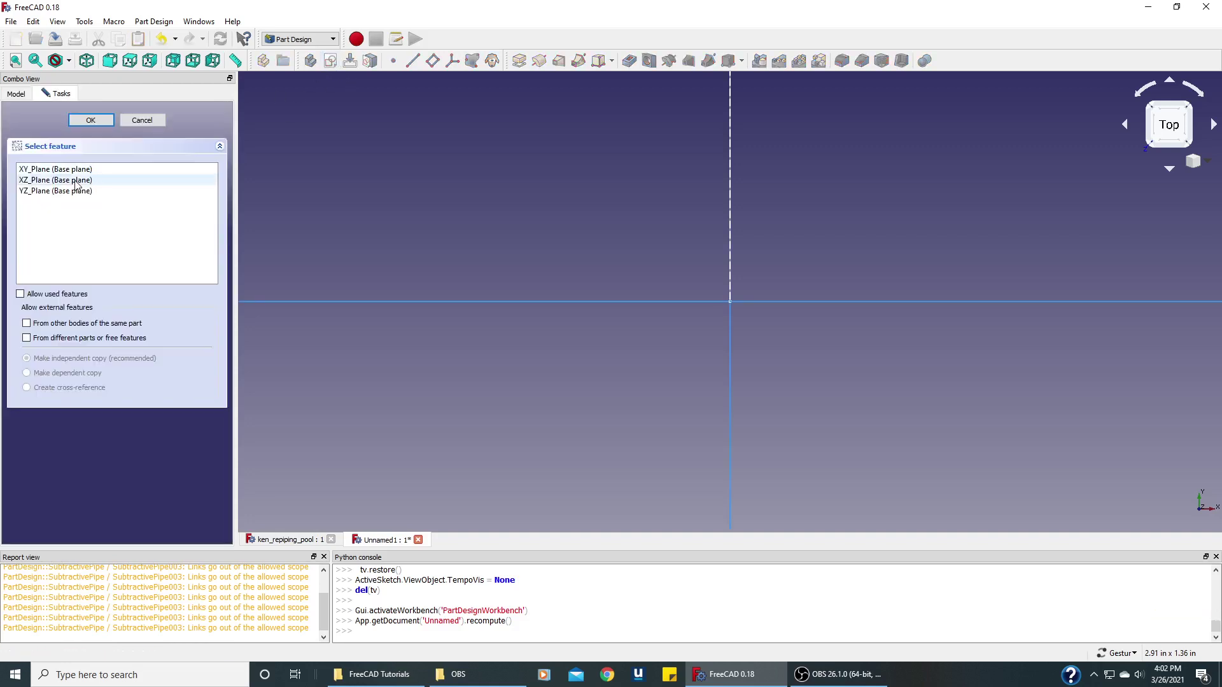
left_click(79, 181)
left_click(92, 119)
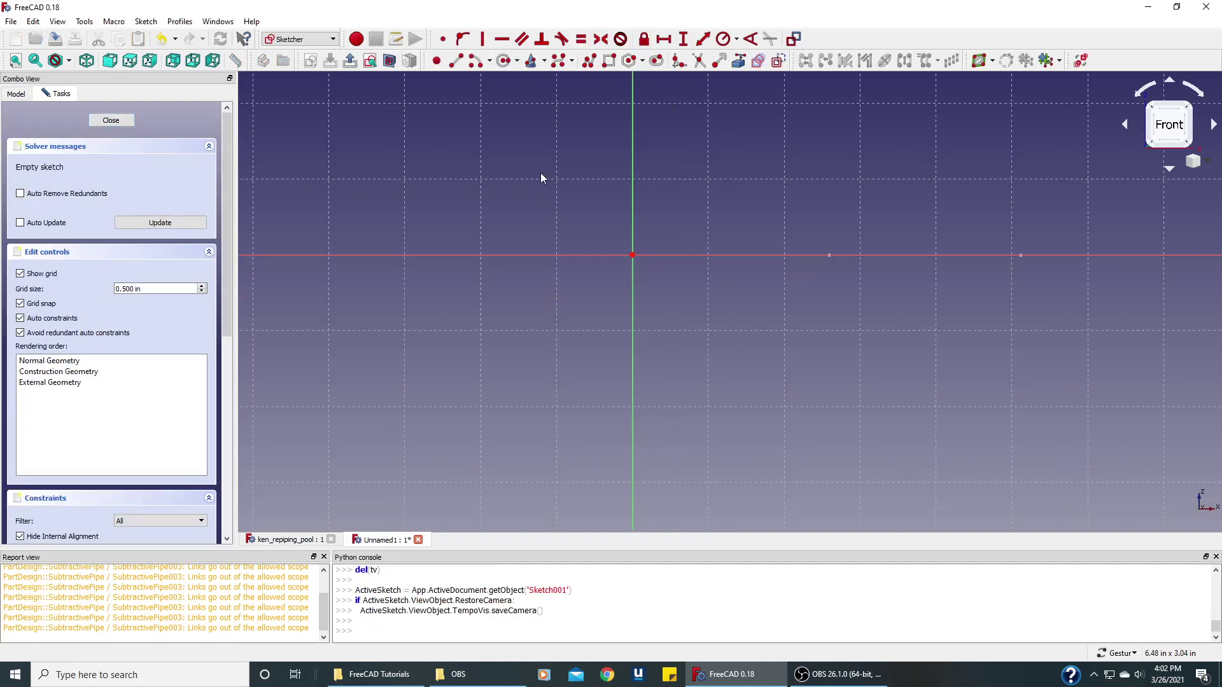
Step: Draw a circle of about 10.5 mm radius centred on the sketch origin
left_click(504, 60)
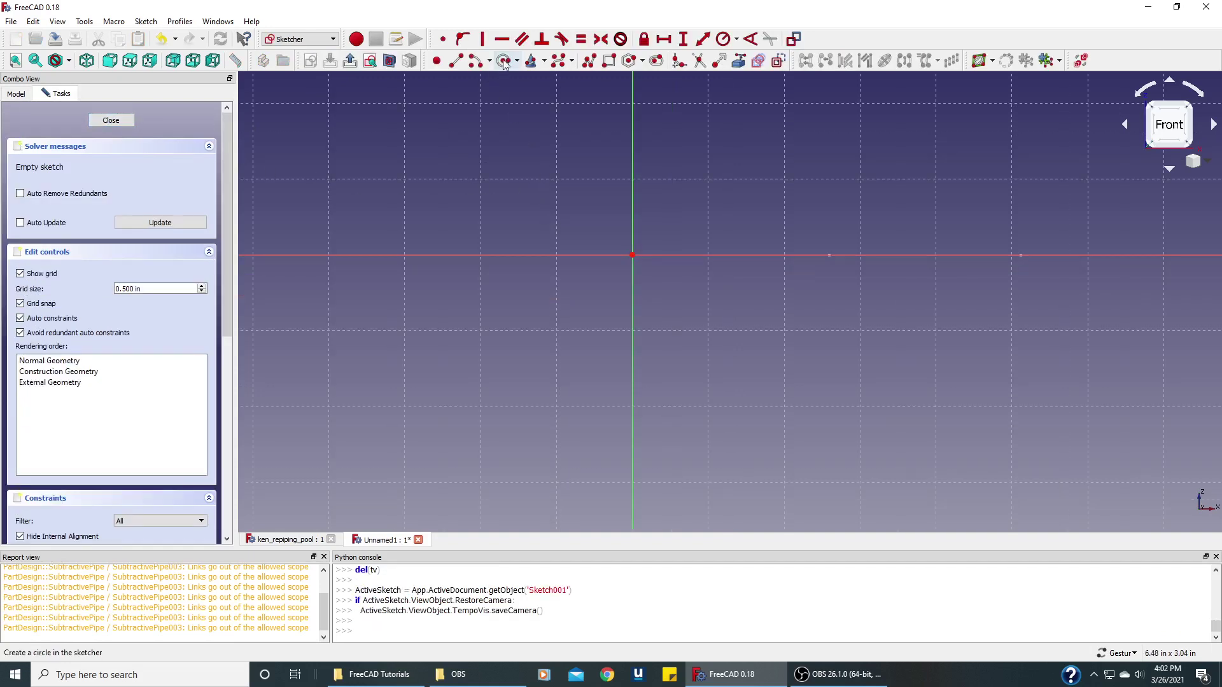
left_click(632, 255)
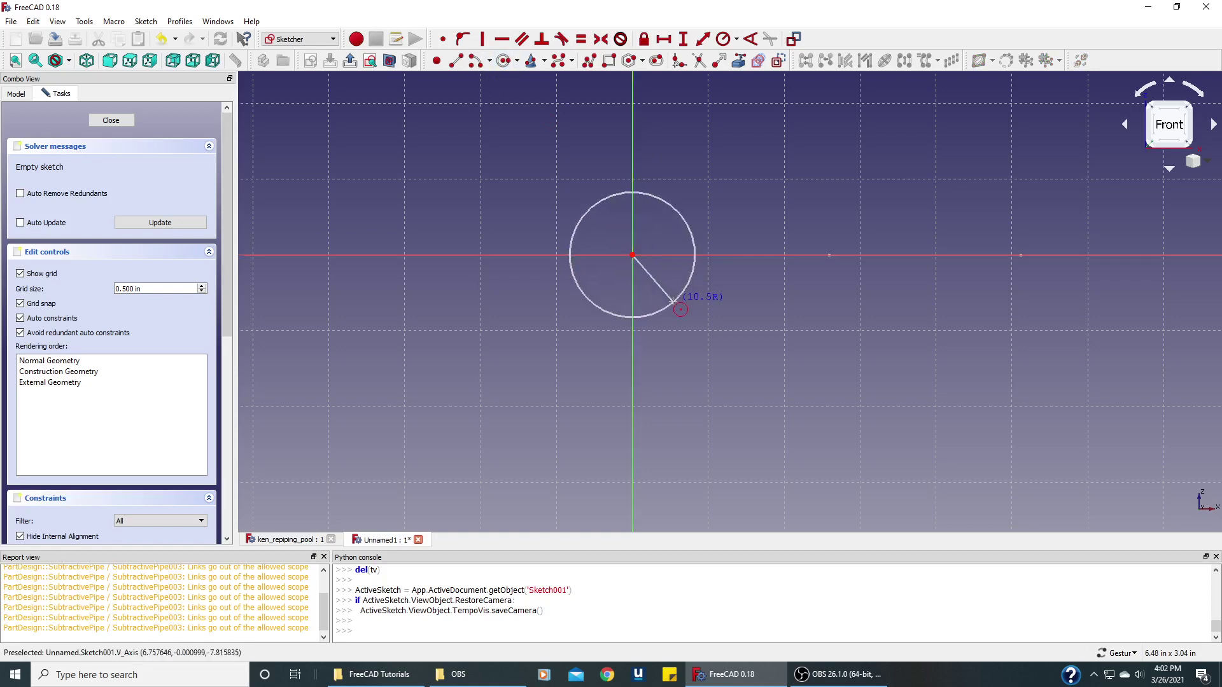
left_click(674, 300)
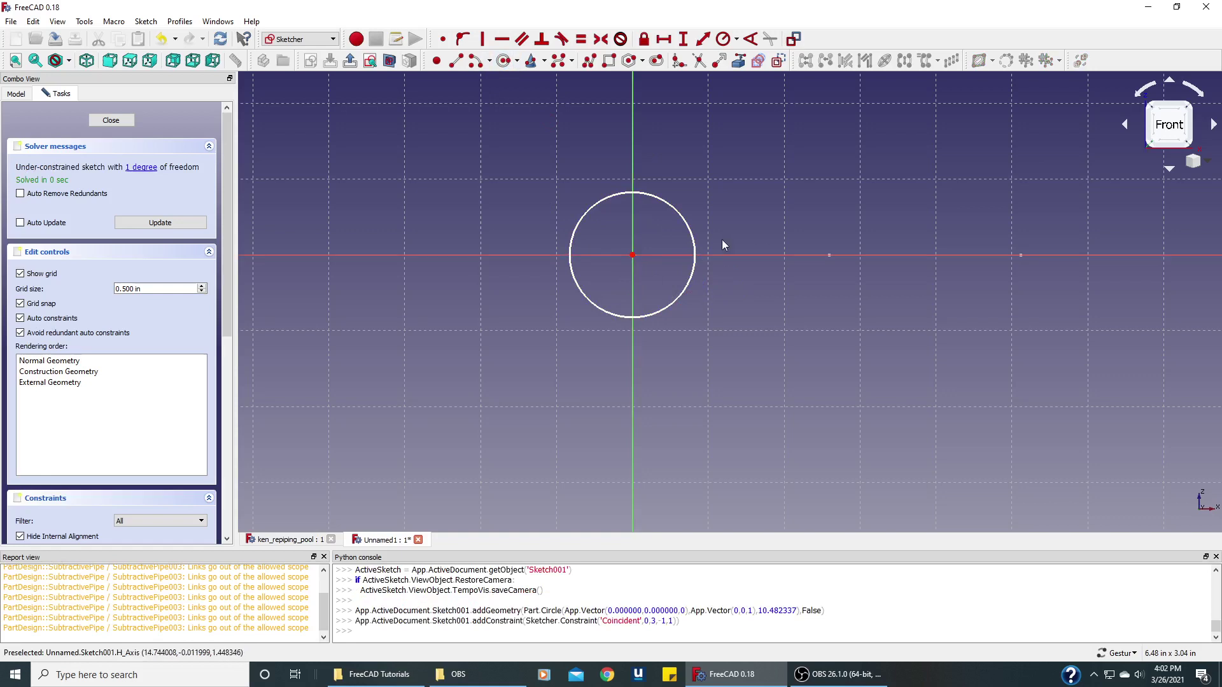
Step: Constrain the circle's radius with the formula Spreadsheet.InnerRadius_2_in_socket and close the sketch
left_click(683, 221)
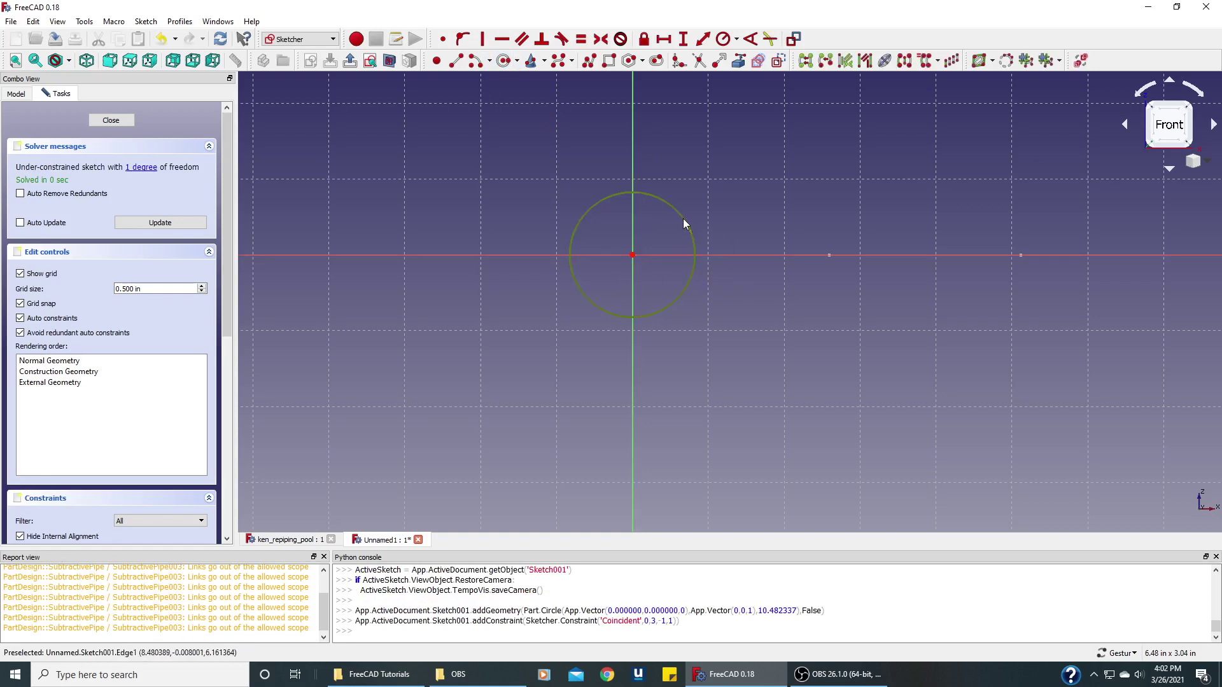
left_click(725, 39)
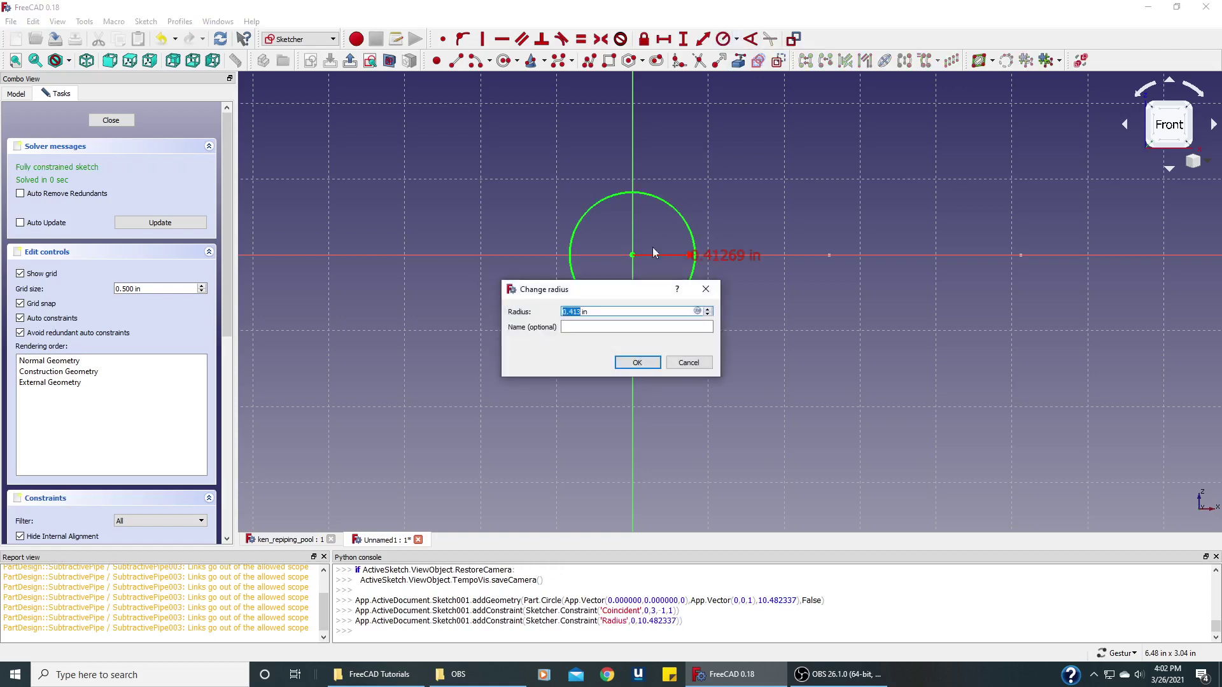
left_click(698, 311)
left_click(698, 312)
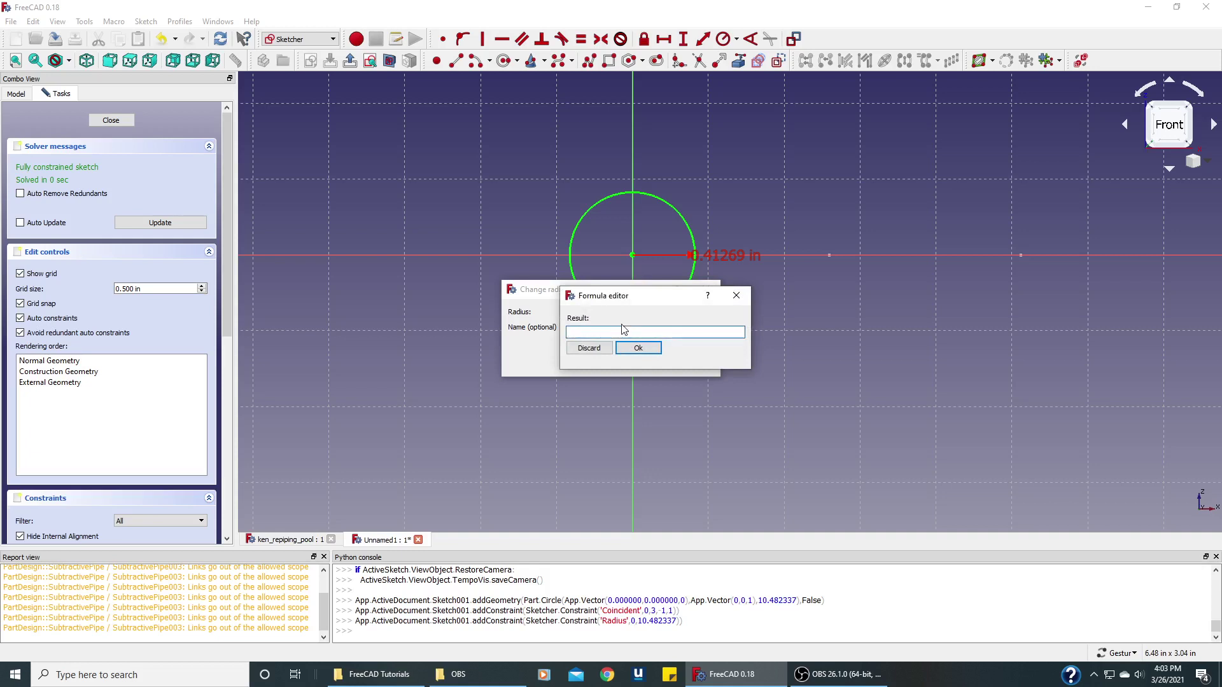
type("SPR")
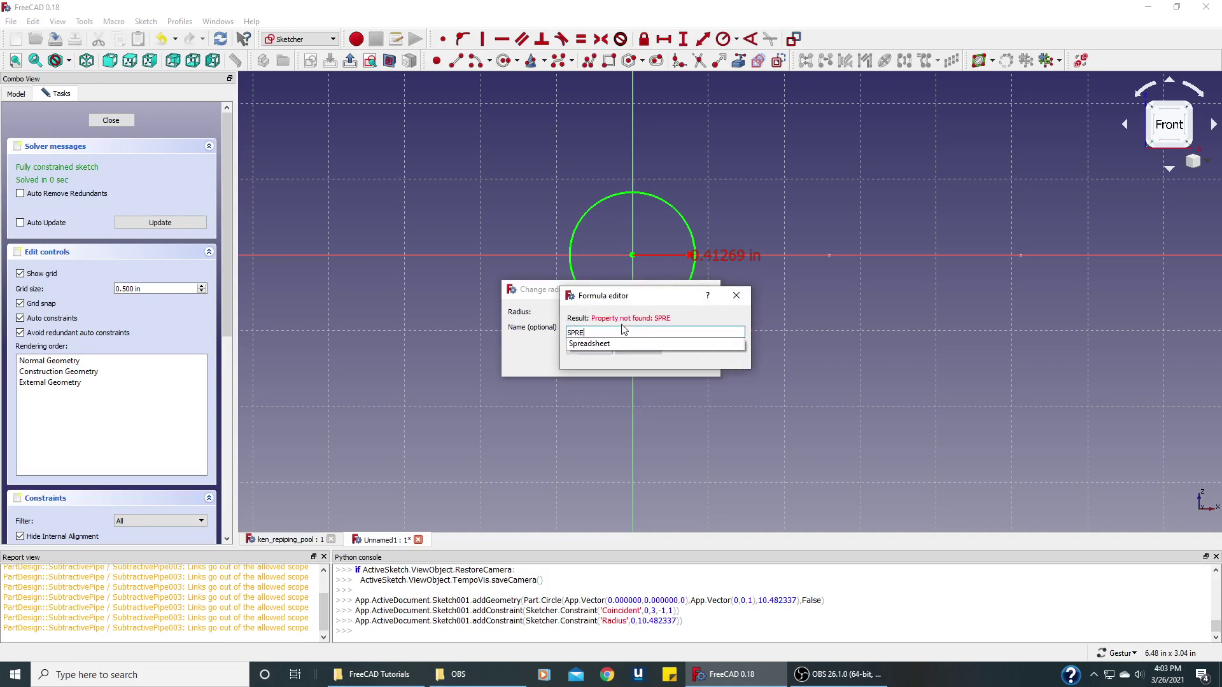
type("E")
key("Down")
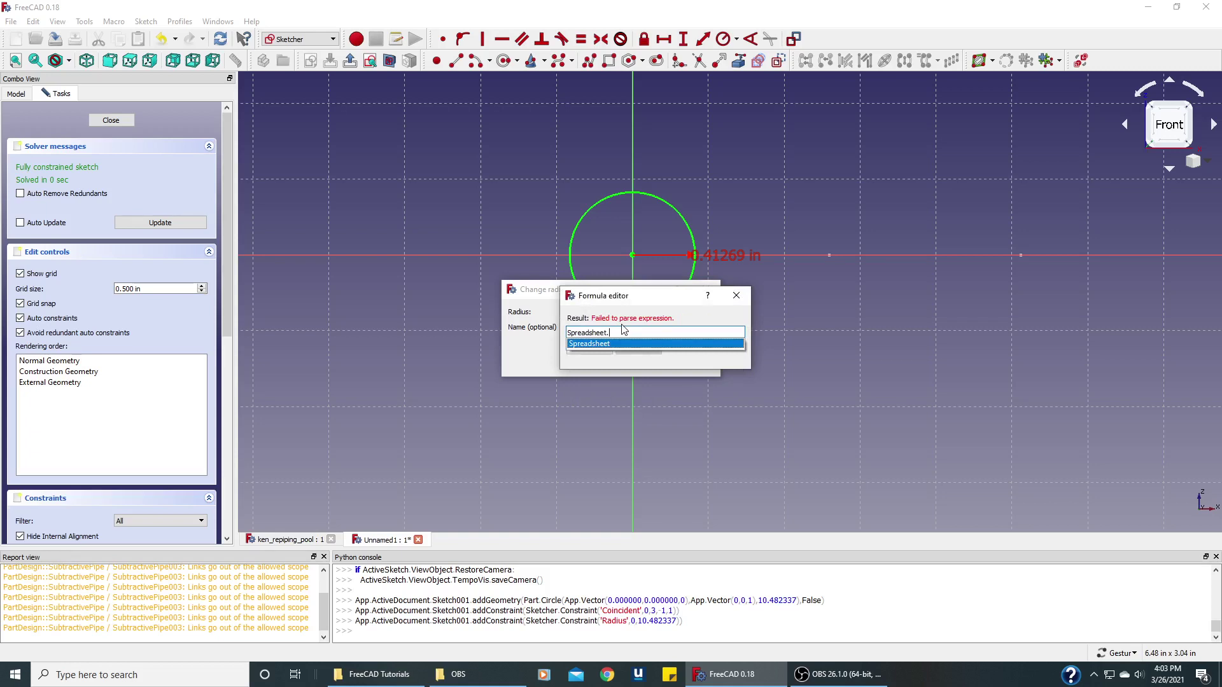
type("I")
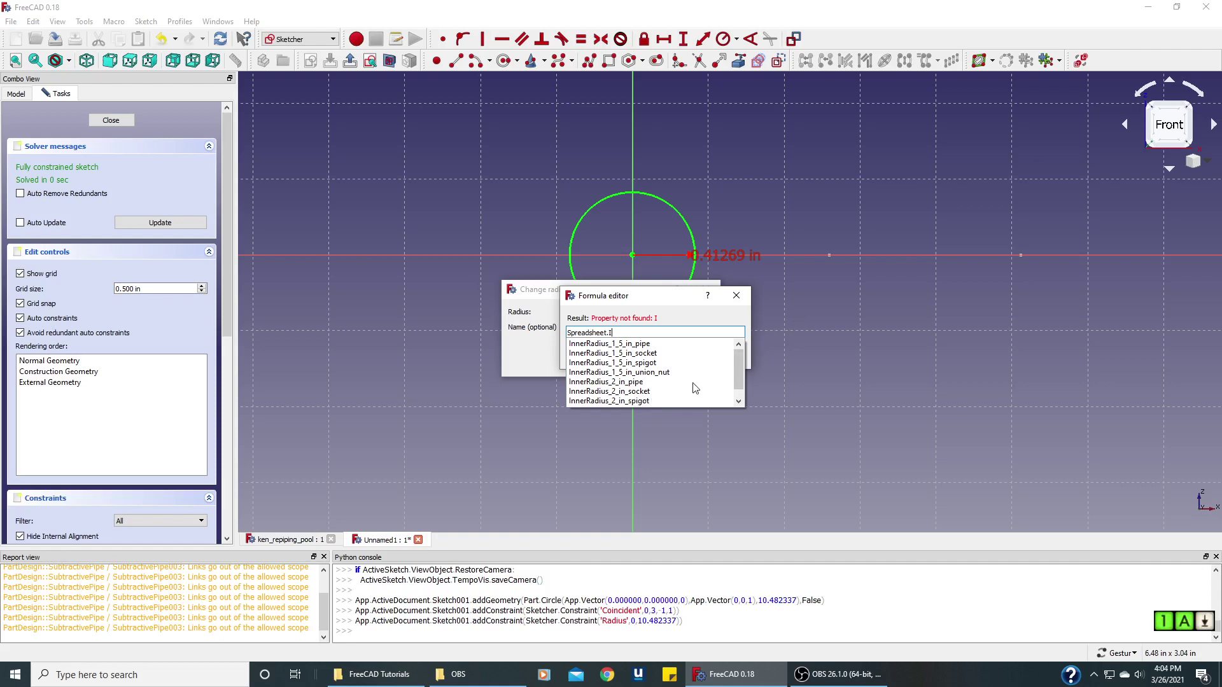
left_click(633, 392)
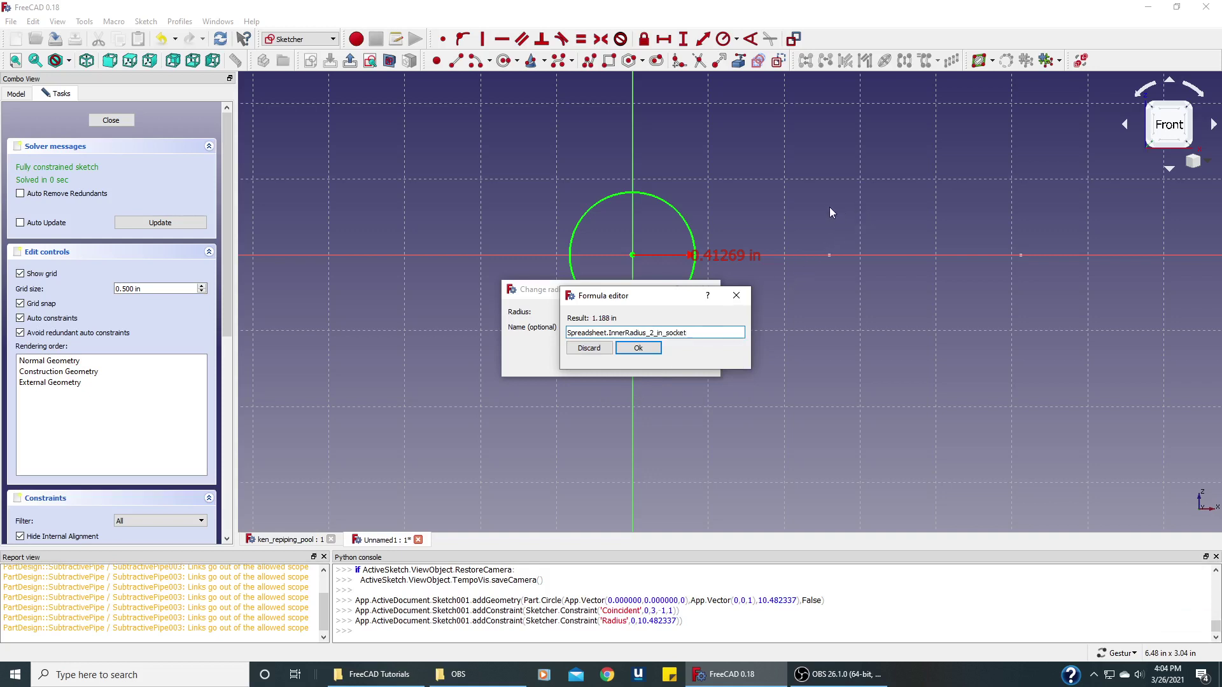
left_click(639, 349)
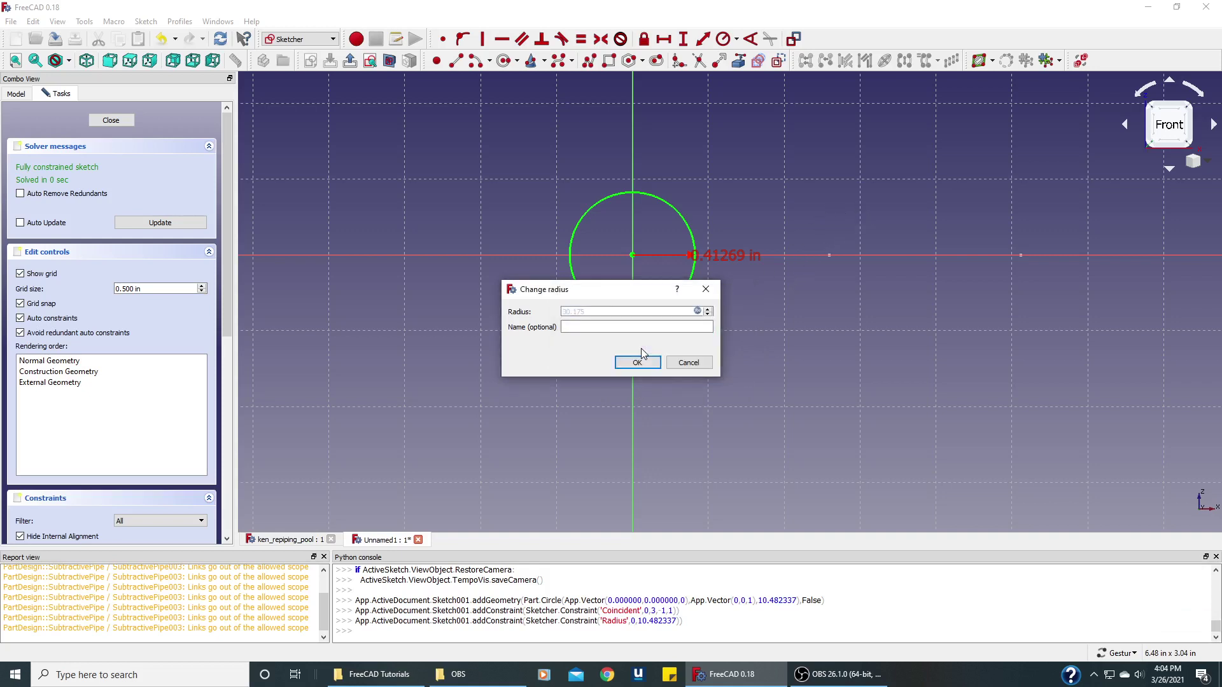
left_click(625, 360)
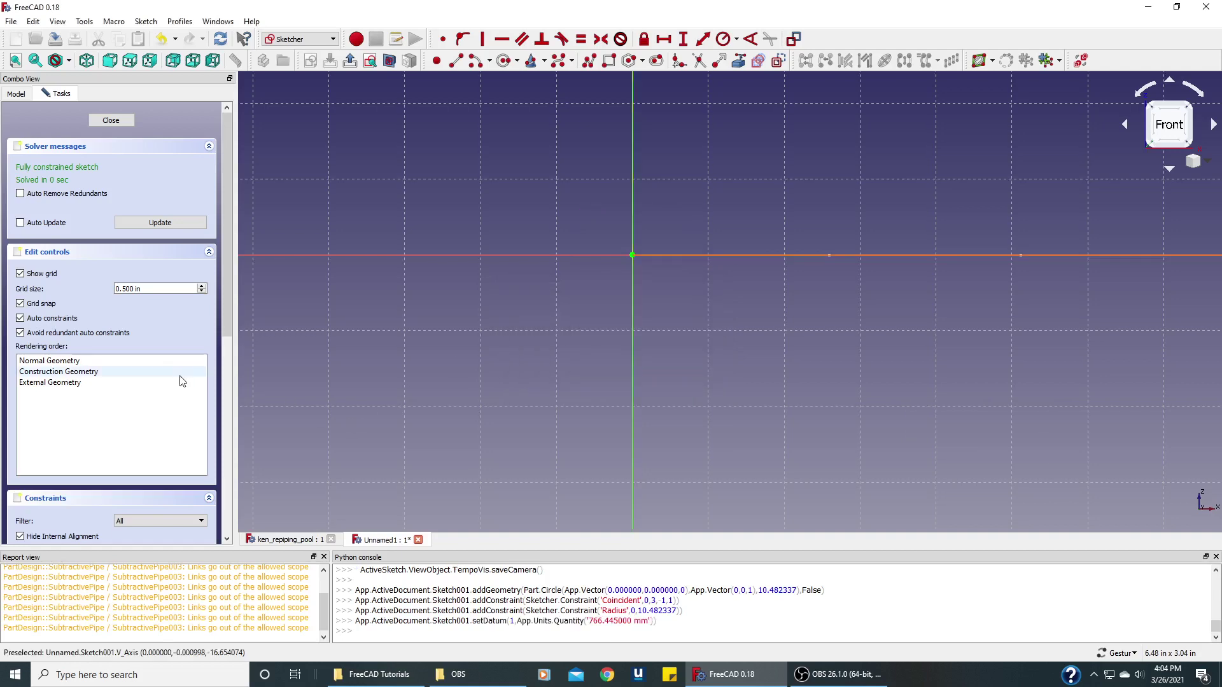
left_click(112, 121)
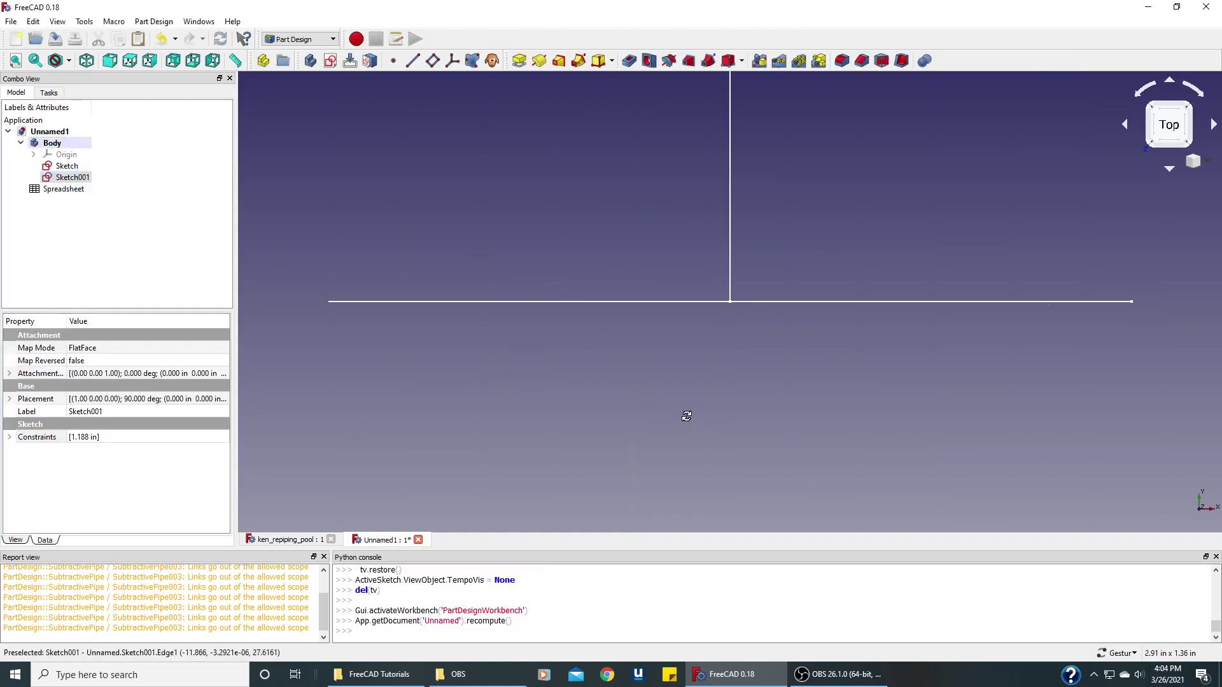
Step: Start a subtractive pipe from the circle sketch and add the straight line starting at the circle's centre as the first path edge
left_click_drag(686, 416, 512, 321)
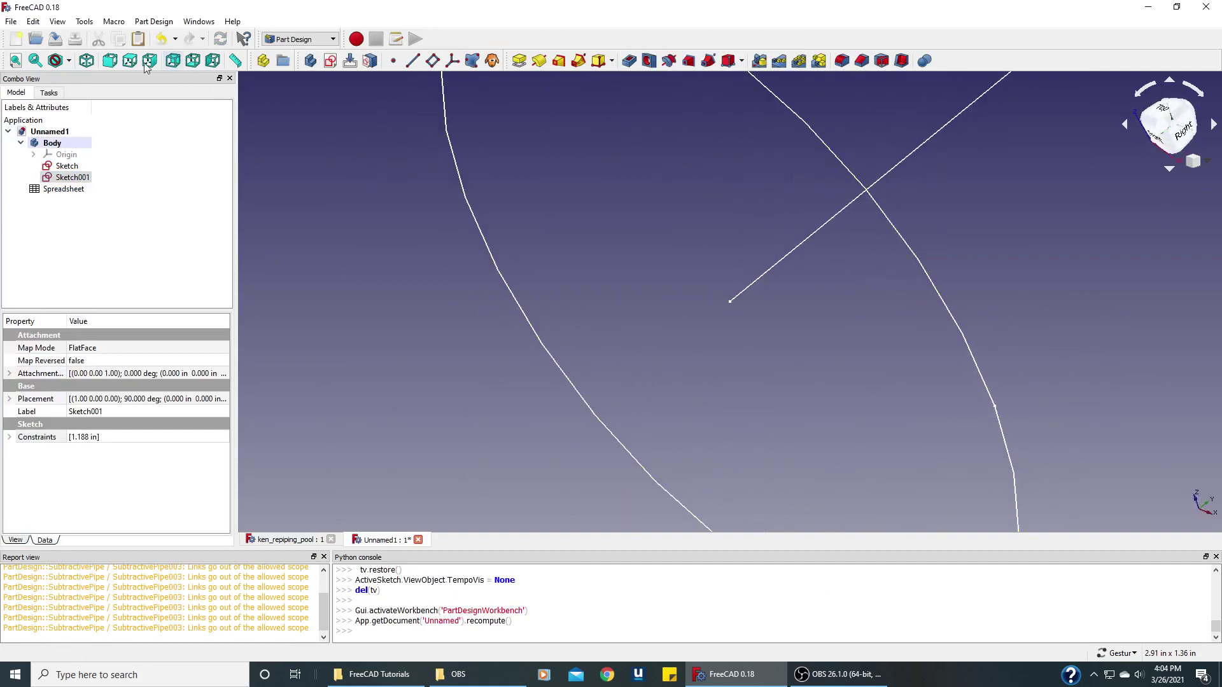
left_click(16, 61)
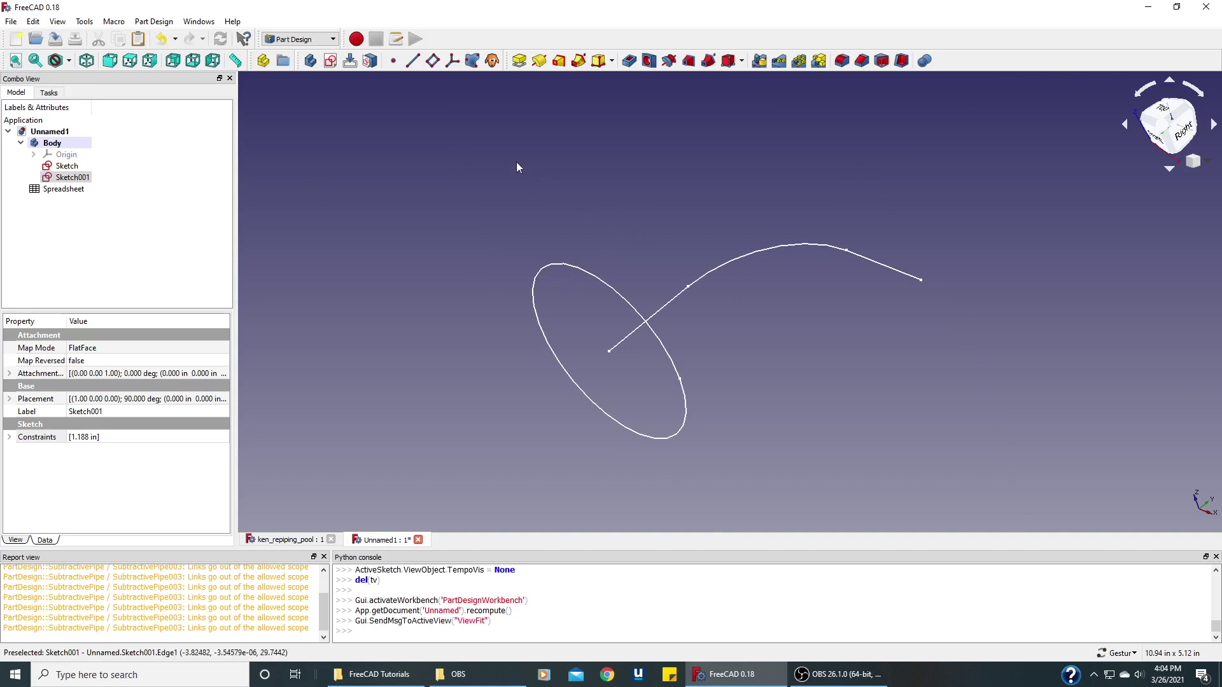
left_click(551, 262)
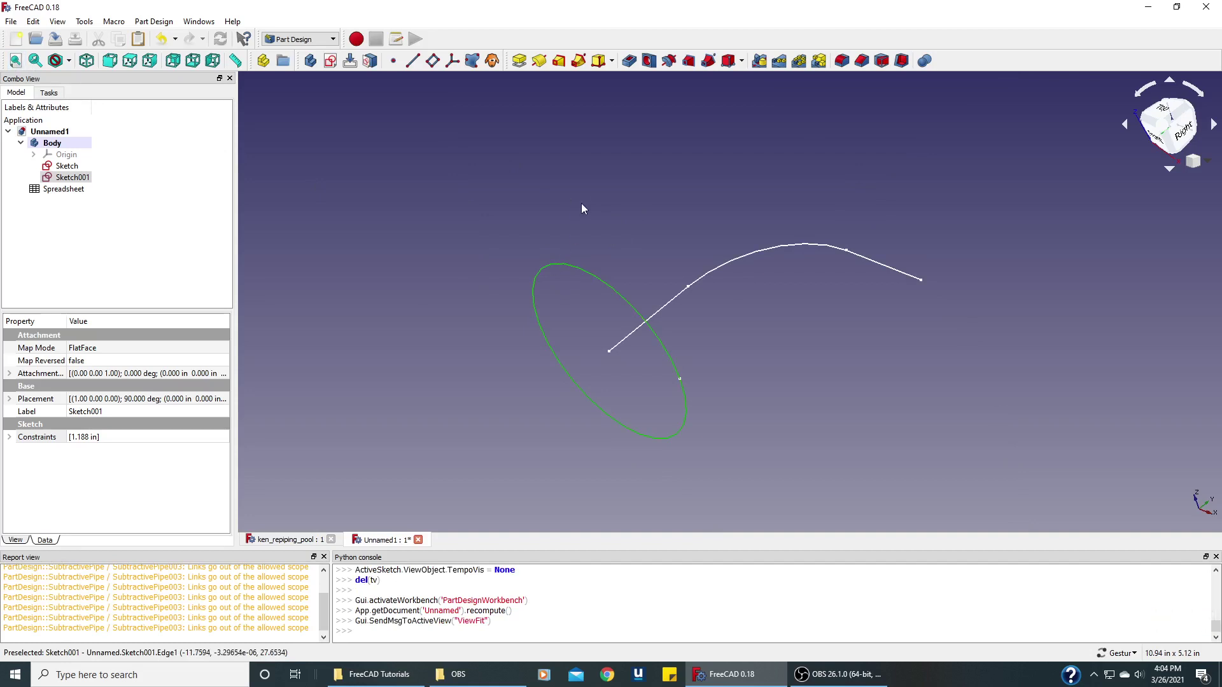
left_click(709, 61)
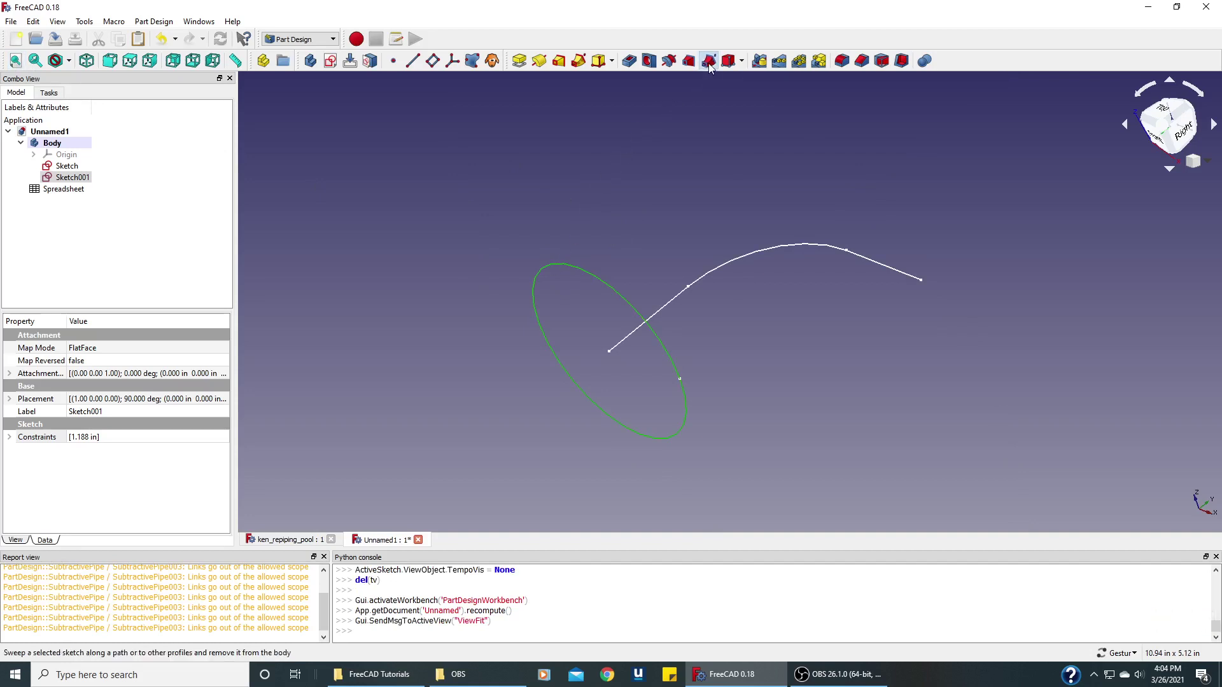
left_click(113, 254)
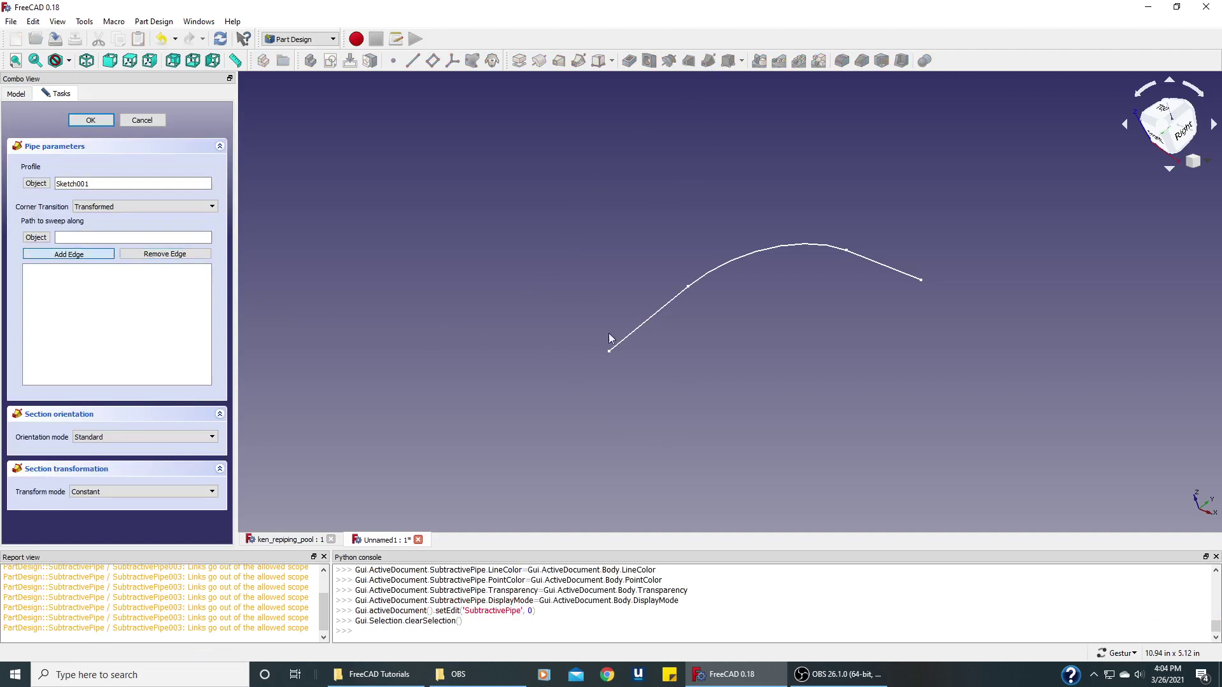
left_click(651, 317)
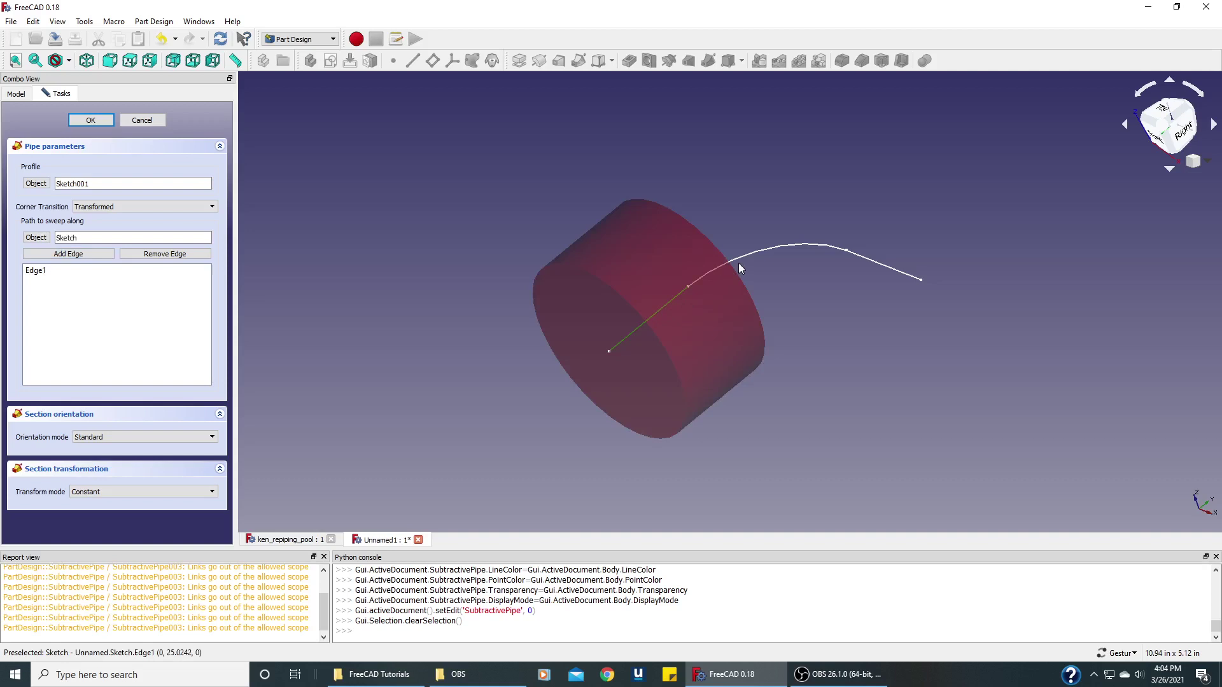
Step: Add the fillet arc and the remaining straight line to the sweep path and finish the subtractive pipe
left_click(68, 254)
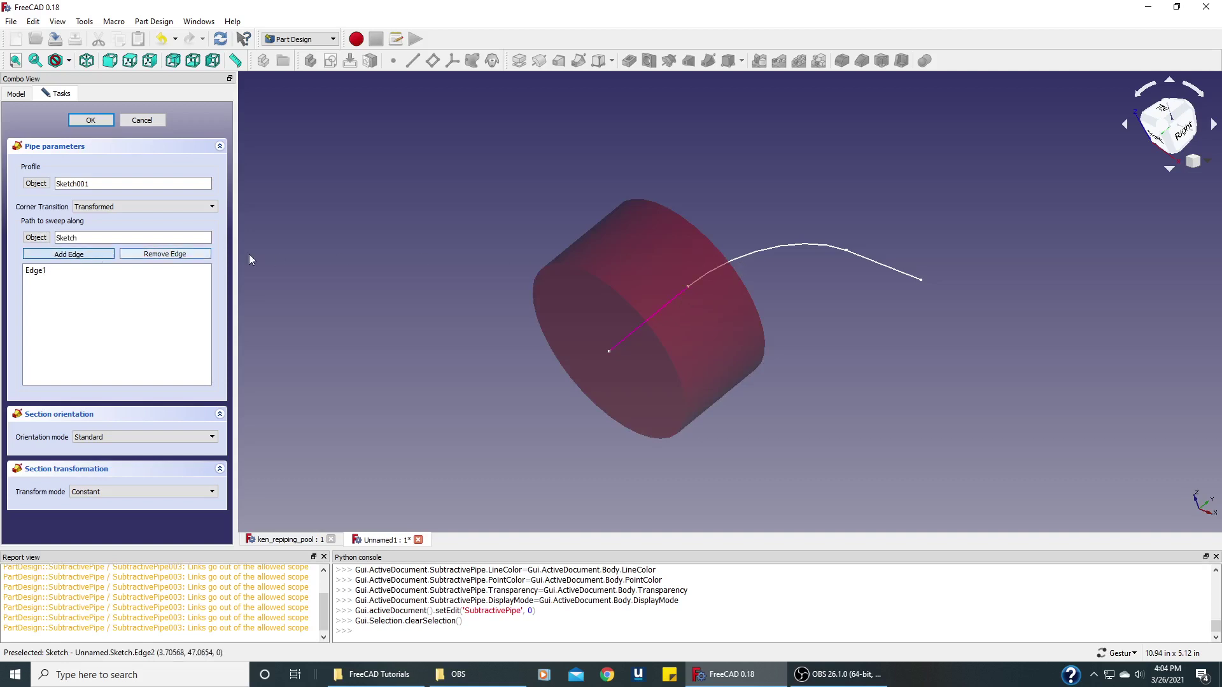
left_click(761, 250)
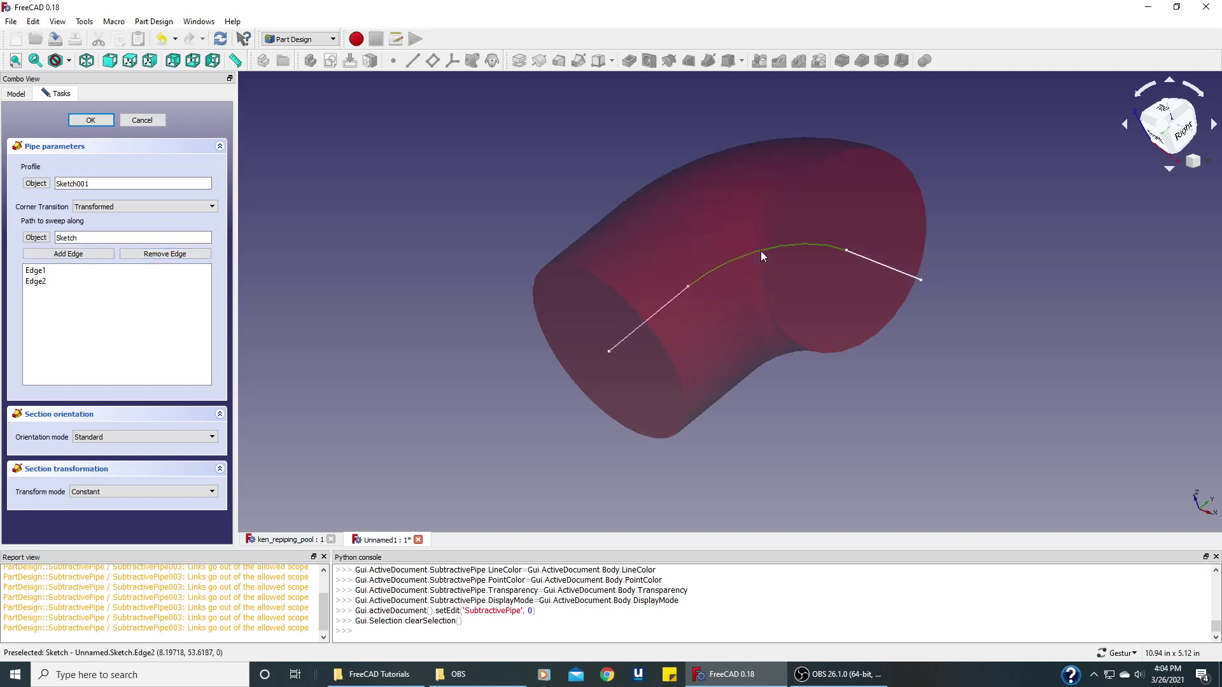
left_click(89, 255)
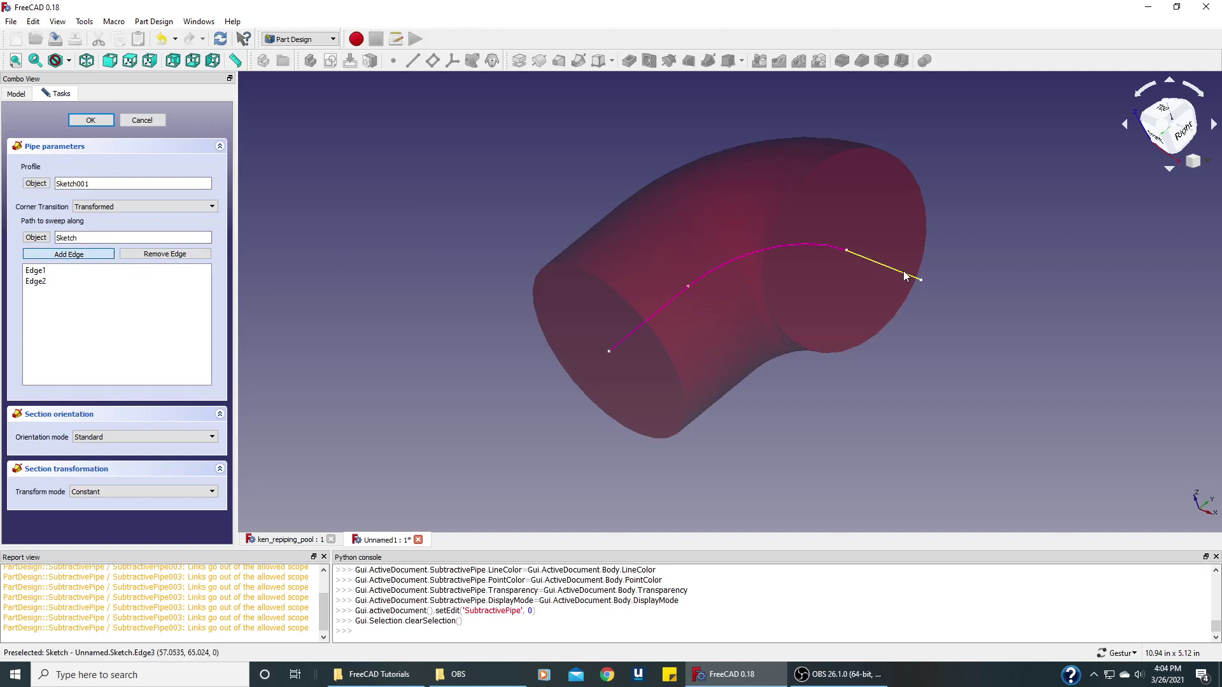
left_click(902, 272)
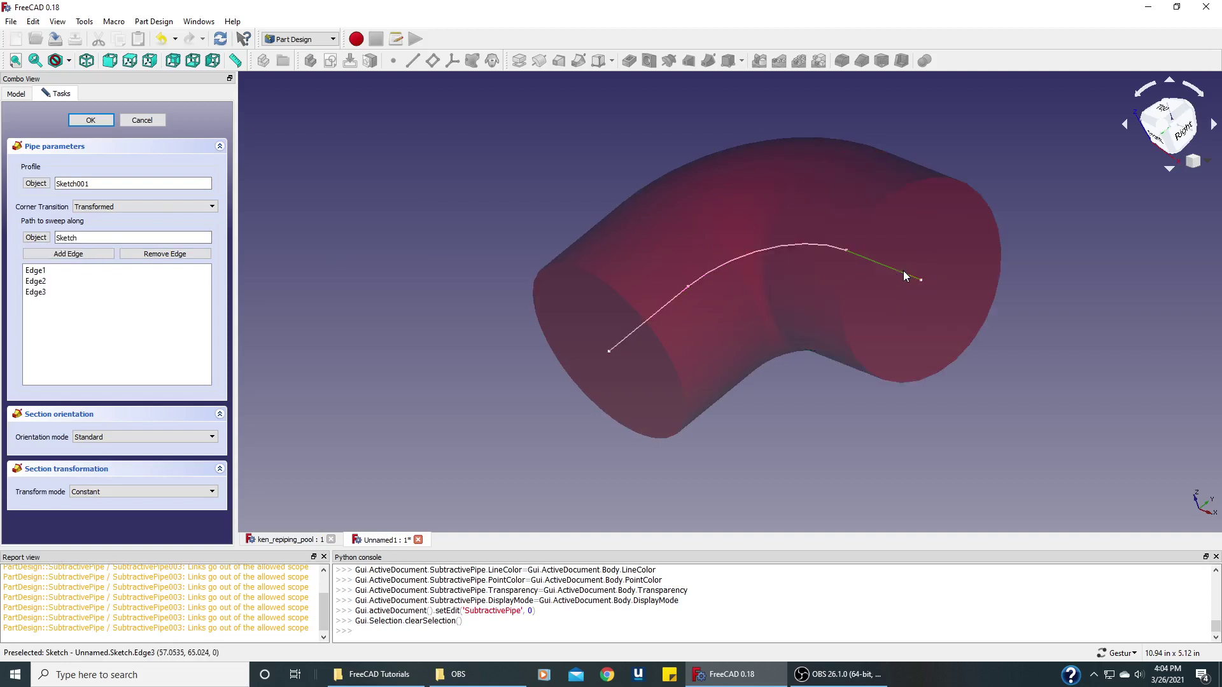
left_click(91, 121)
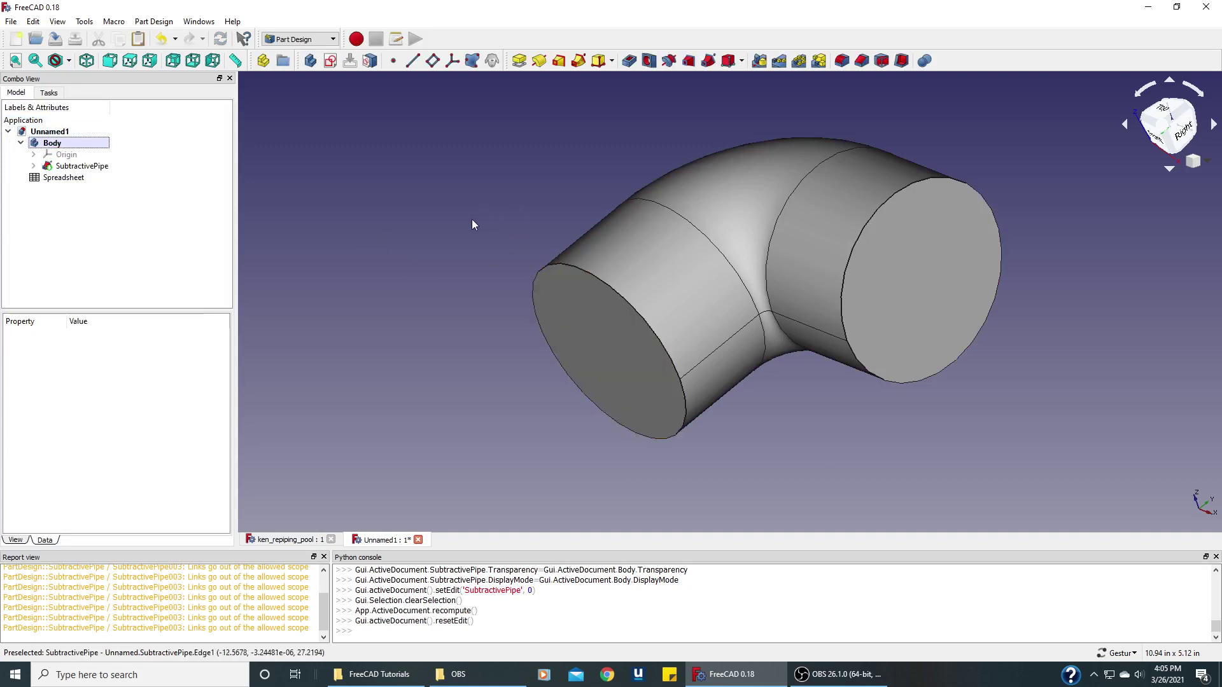
Step: Apply the Thickness operation to the swept elbow, selecting both flat circular end faces as the open faces
left_click(581, 344)
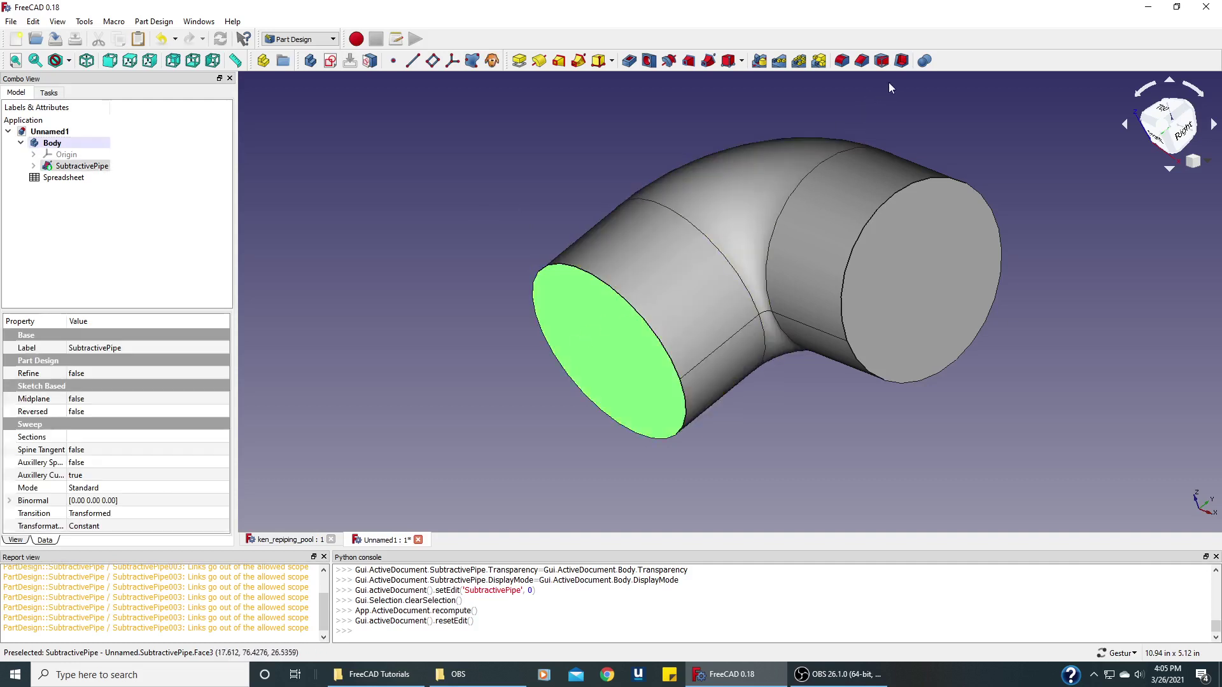
left_click(902, 61)
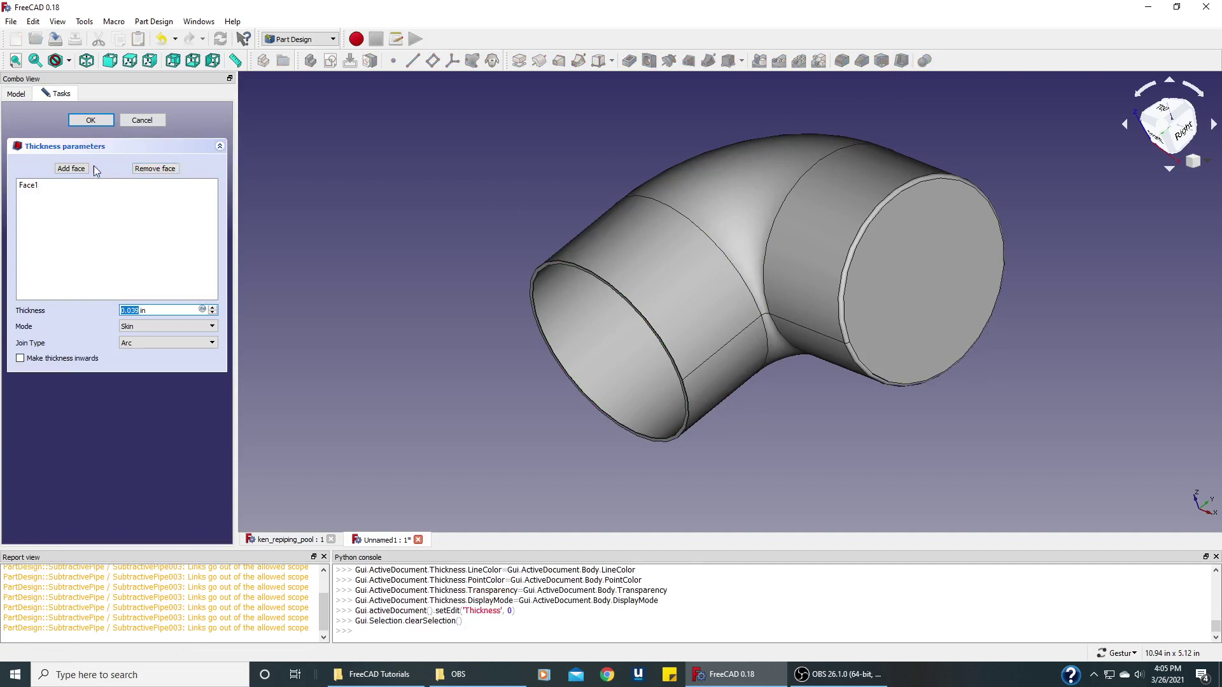
left_click(72, 168)
left_click(859, 335)
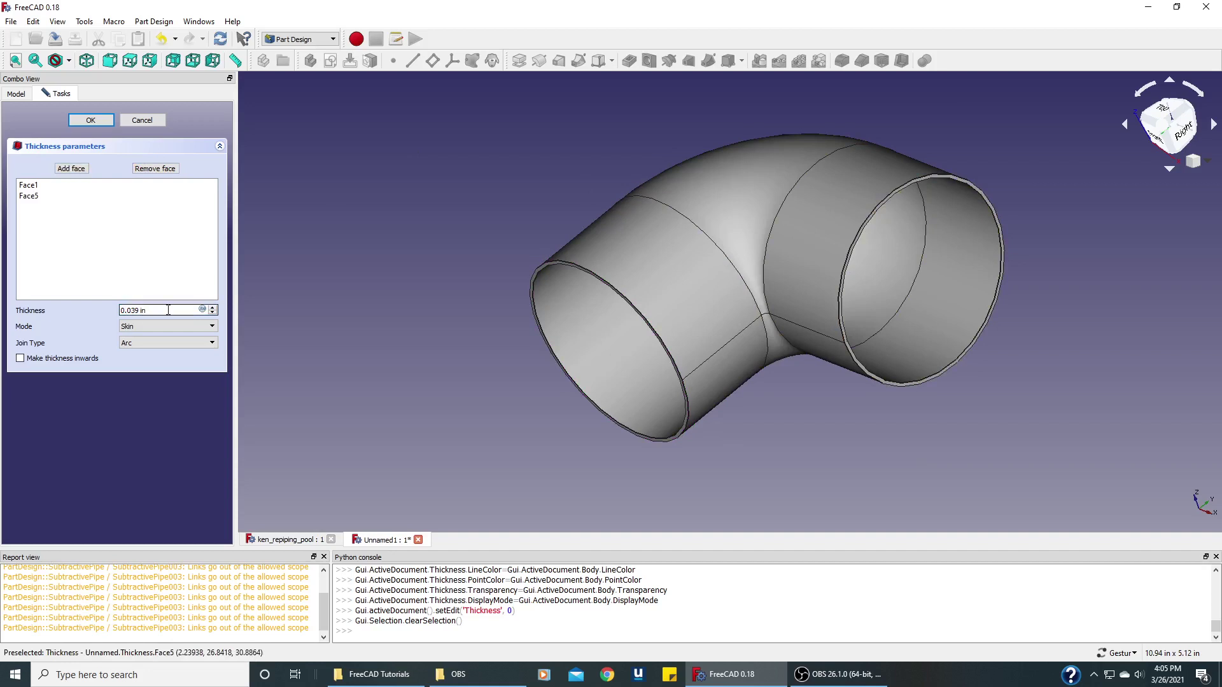
Step: Set the wall thickness with the formula Spreadsheet.WallThickness2inchPipe and finish the Thickness operation
left_click(202, 310)
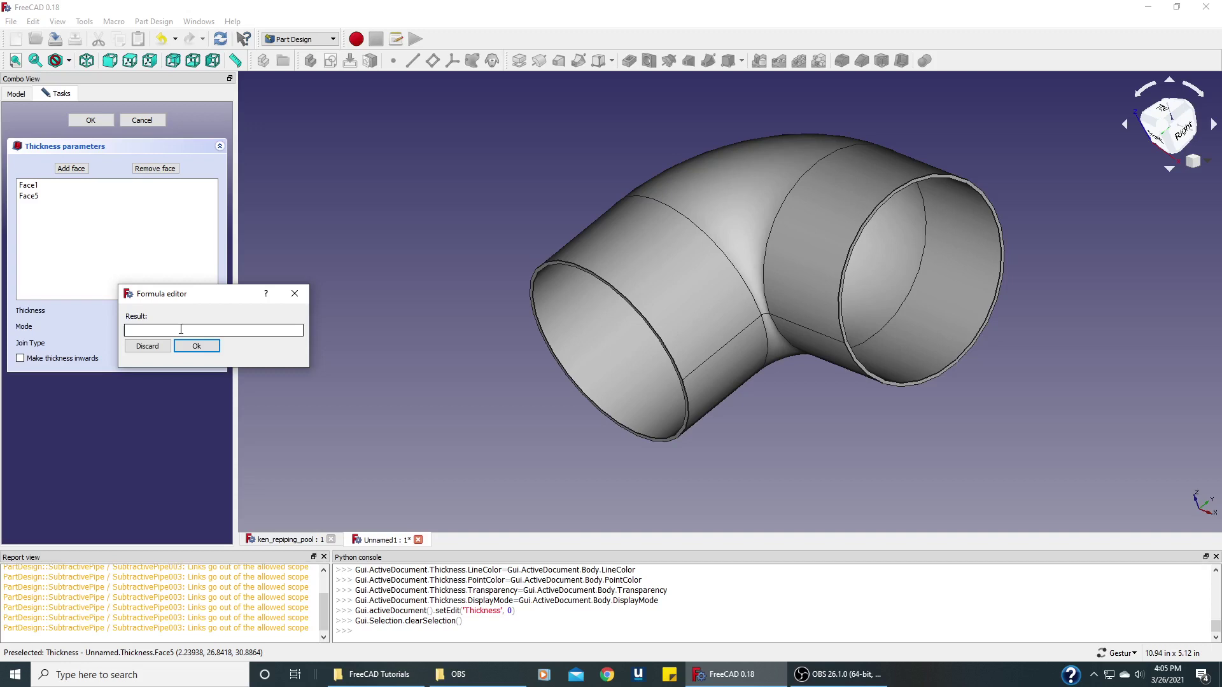
type("SPRE")
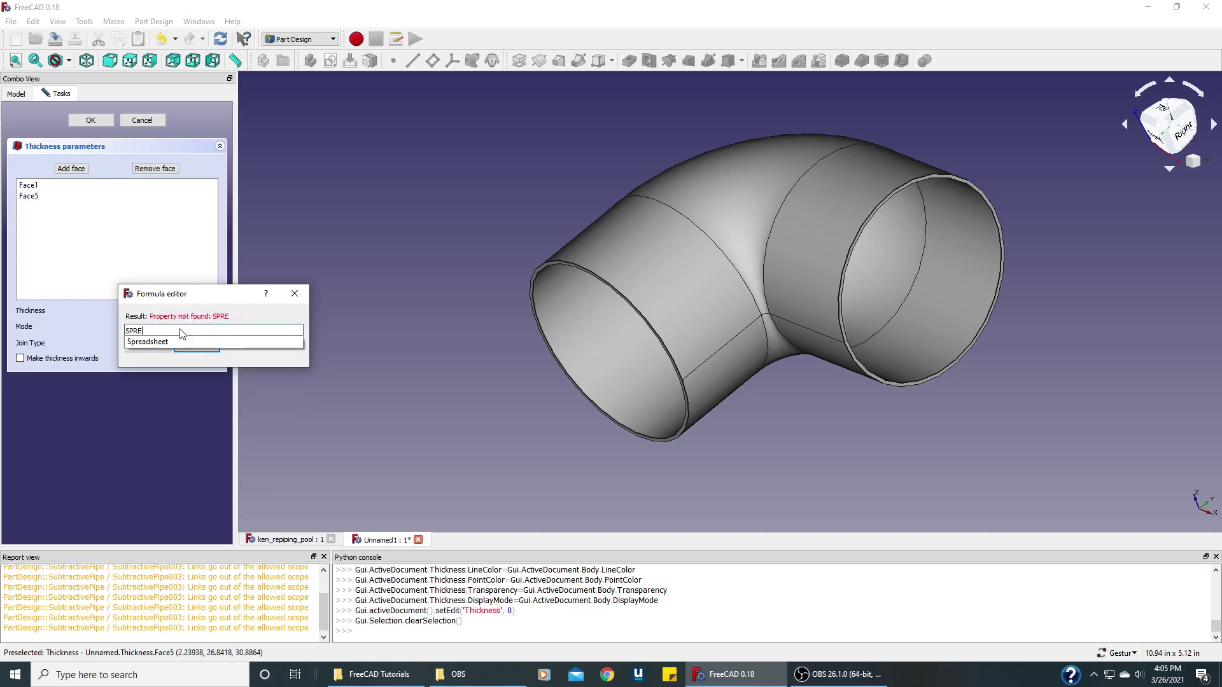
key("Down")
type(".")
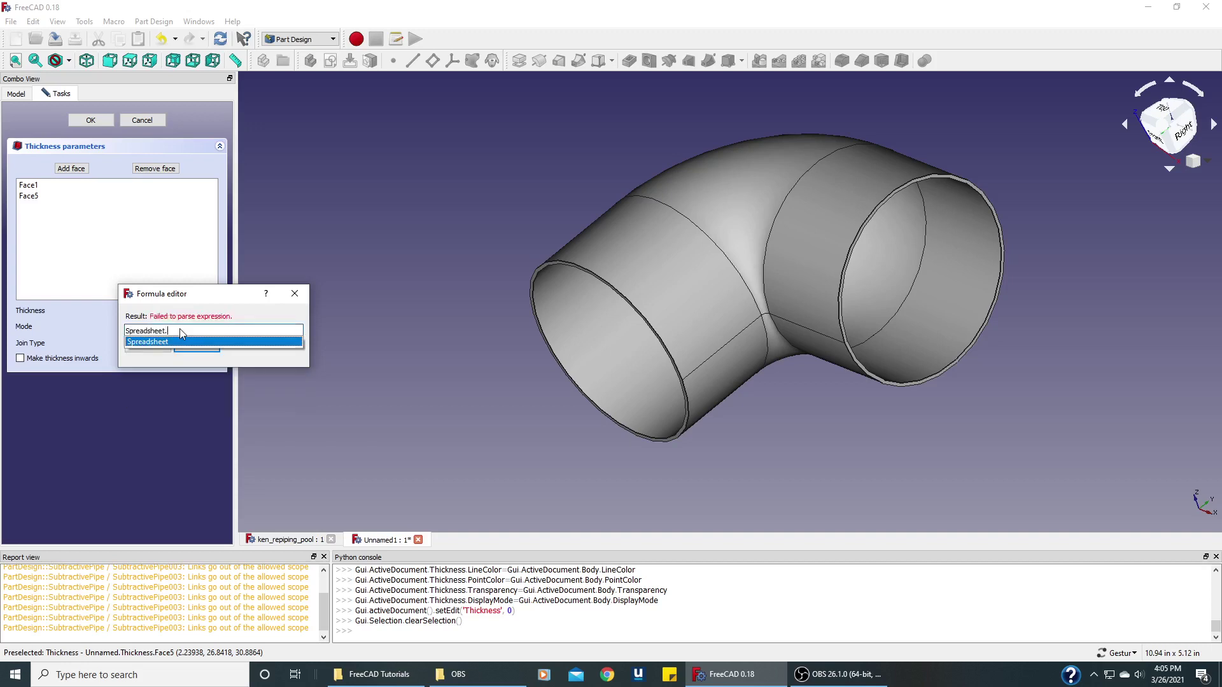
type("W")
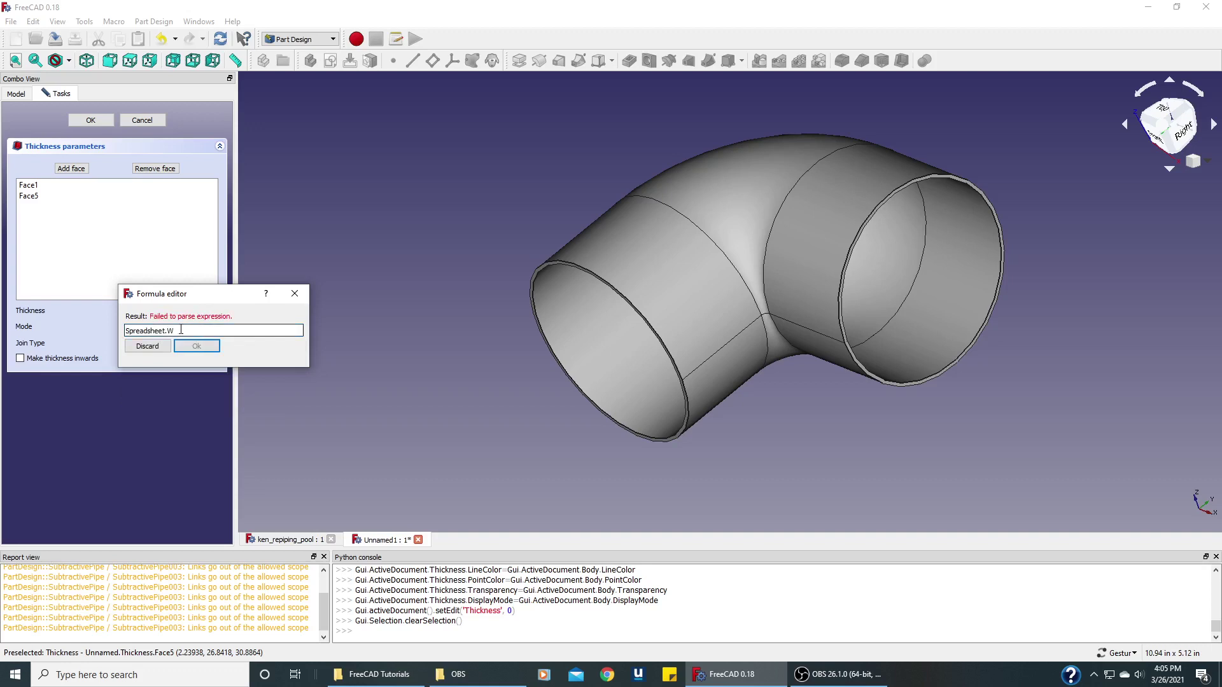
type("A")
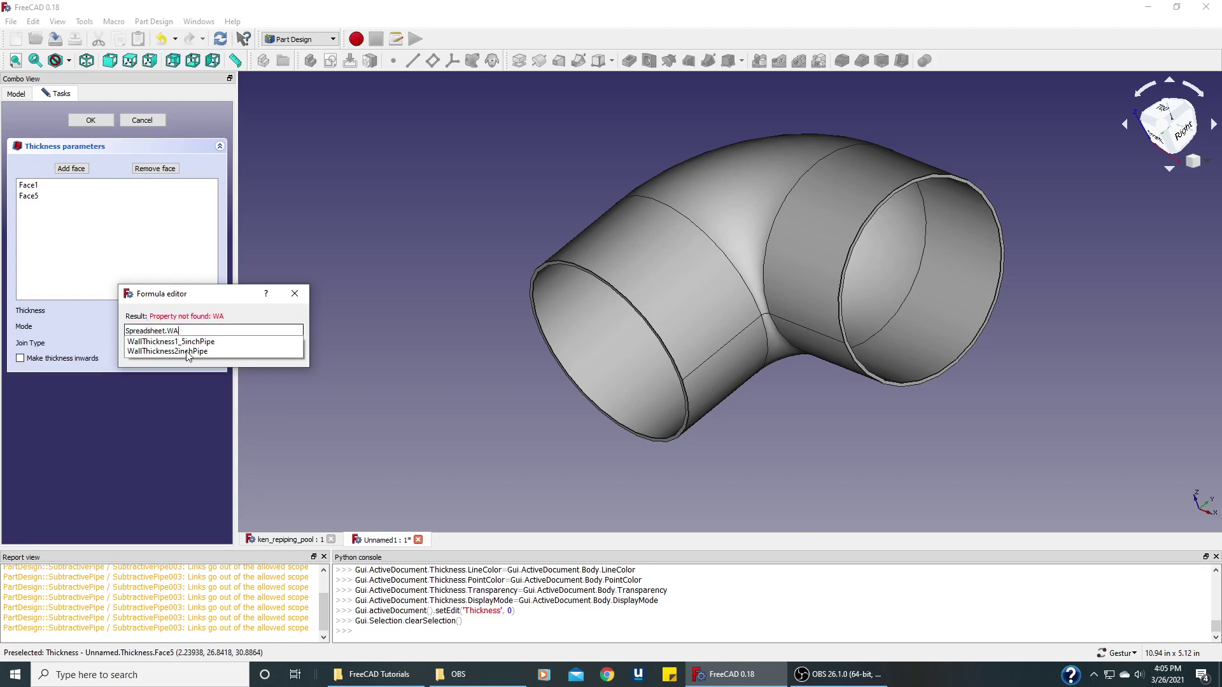
left_click(189, 352)
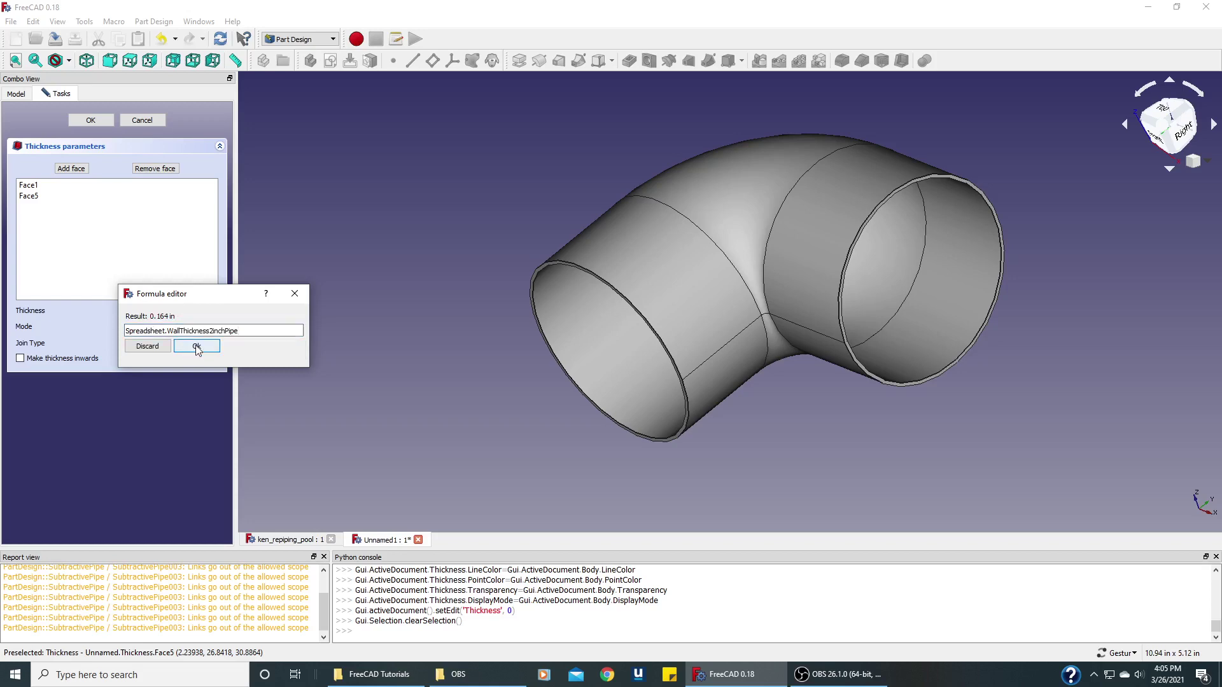
left_click(196, 344)
left_click(90, 120)
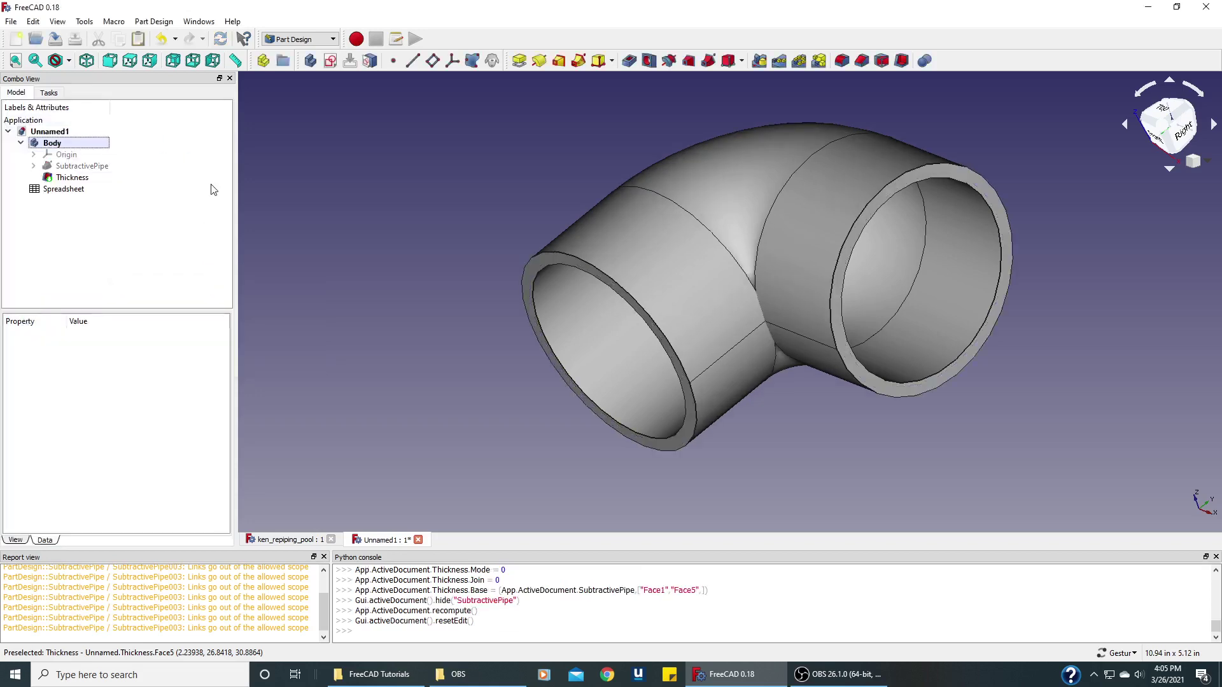
mouse_move(335, 311)
left_mouse_down()
mouse_move(357, 246)
mouse_move(410, 186)
mouse_move(360, 218)
mouse_move(338, 300)
mouse_move(439, 376)
mouse_move(341, 362)
mouse_move(332, 326)
left_mouse_up()
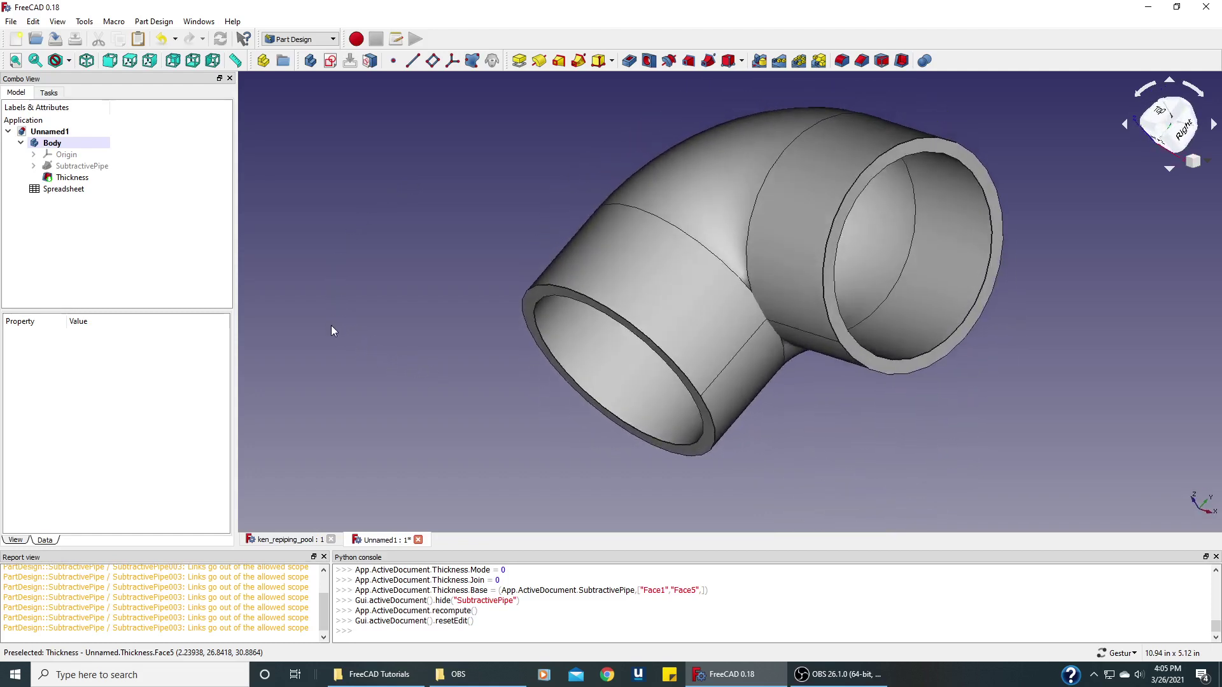